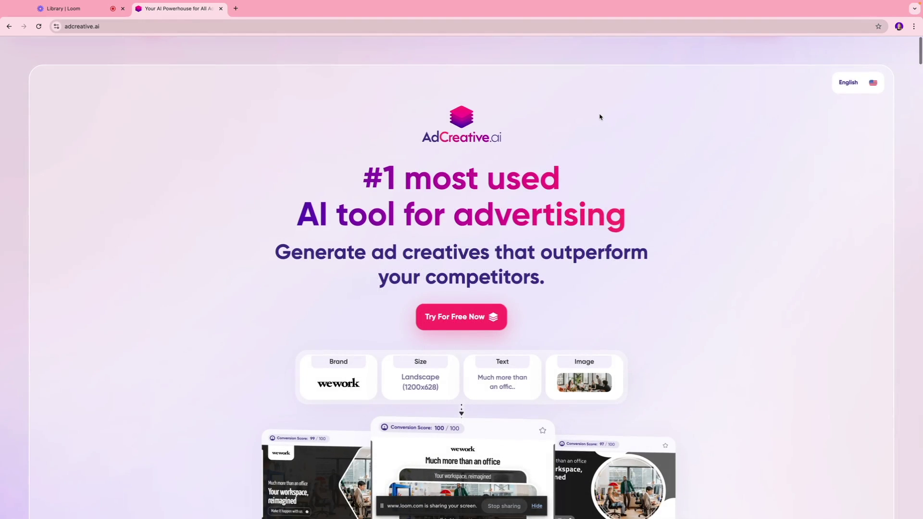
- Scroll to the landing page's Pricing section and begin the Free Trial plan sign-up
scroll(599, 116, down, 1)
scroll(600, 117, down, 1)
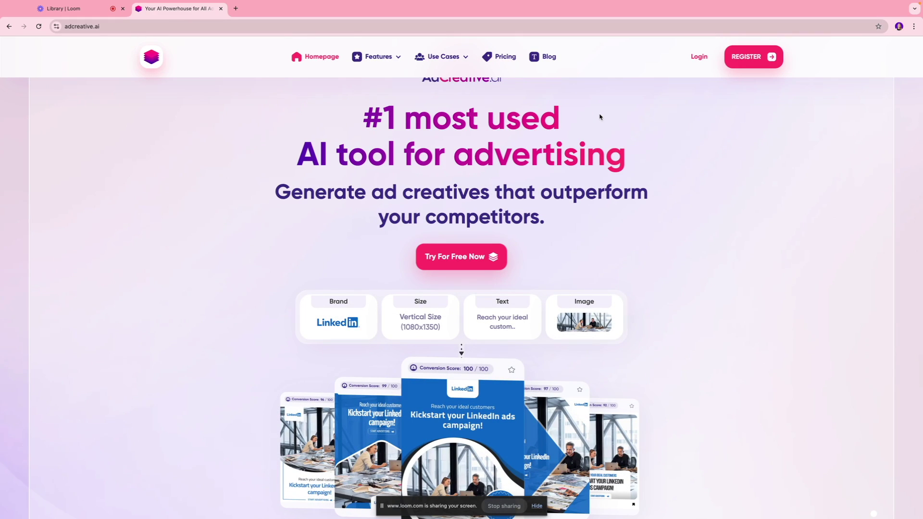
scroll(599, 117, down, 4)
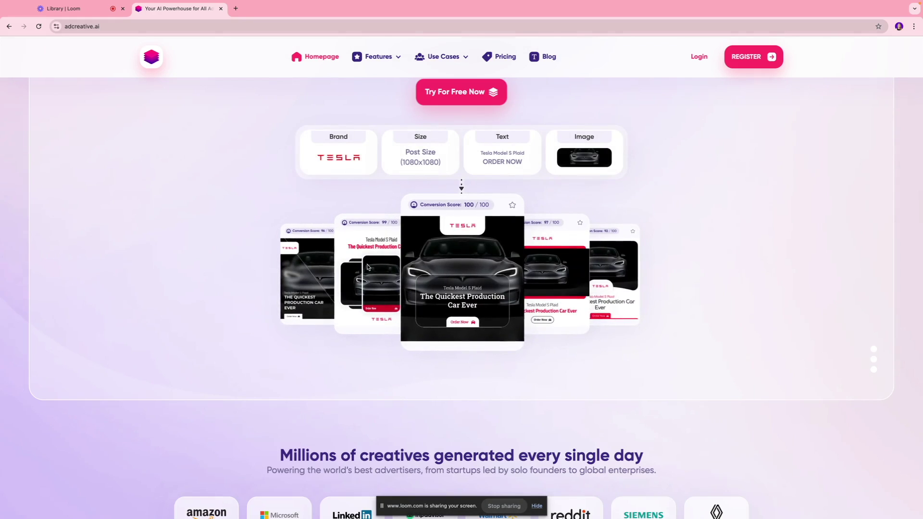
scroll(350, 262, down, 2)
scroll(350, 262, down, 10)
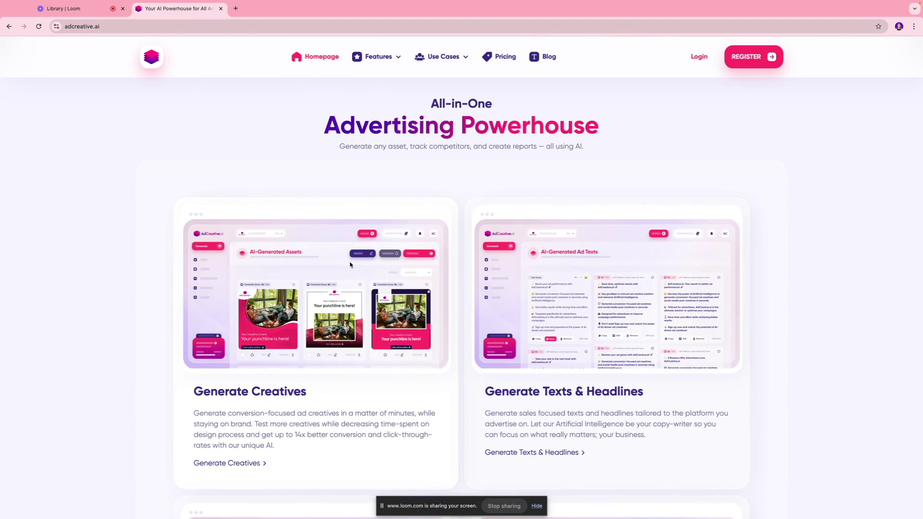
scroll(350, 264, down, 1)
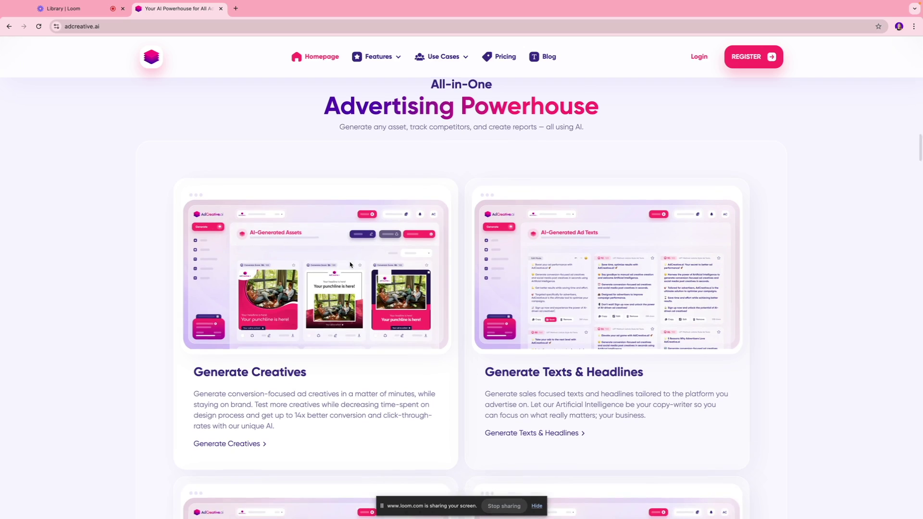
scroll(350, 264, down, 2)
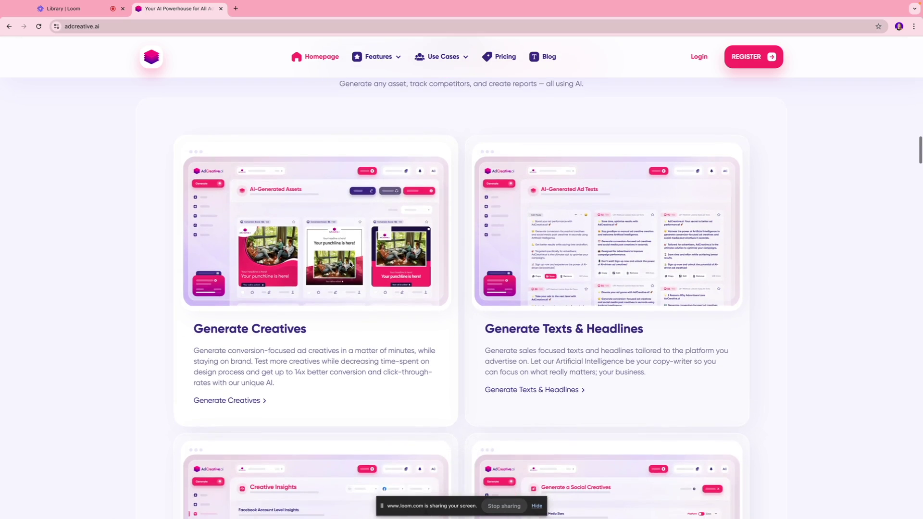
scroll(350, 264, down, 1)
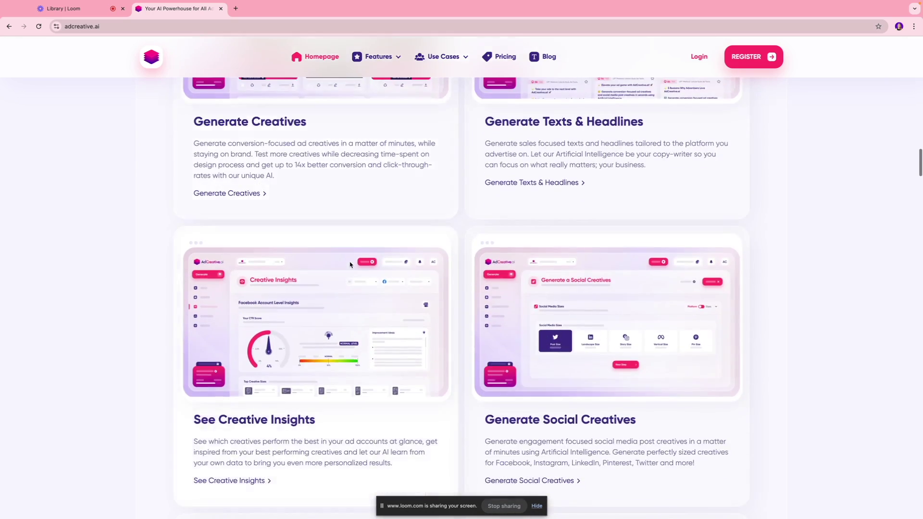
scroll(209, 219, down, 10)
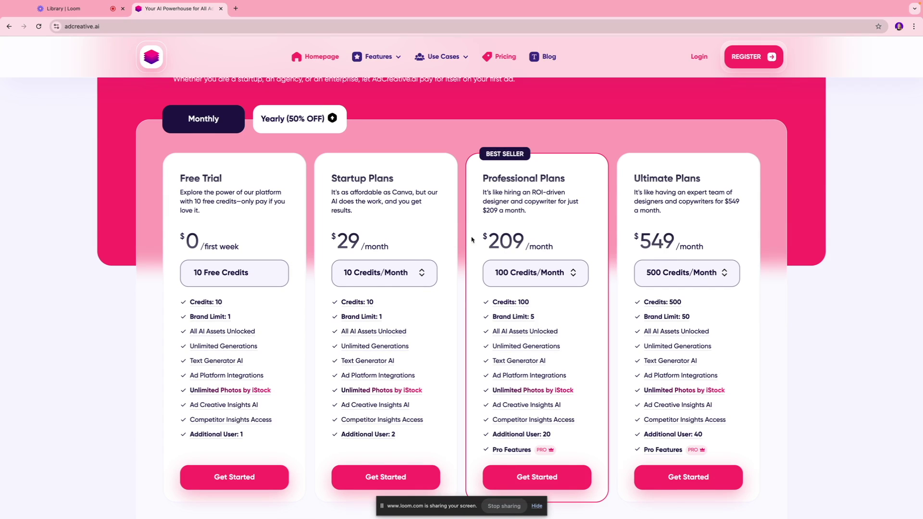
scroll(469, 239, down, 4)
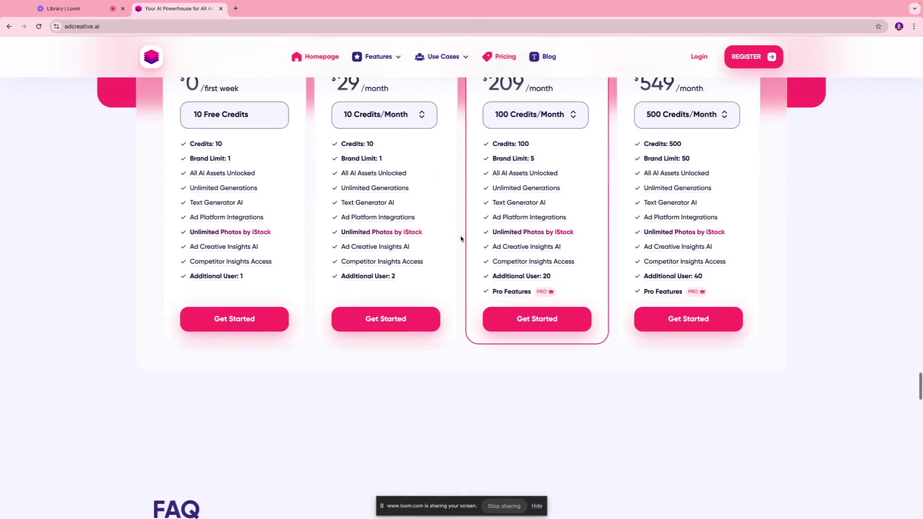
scroll(461, 239, up, 2)
click(214, 419)
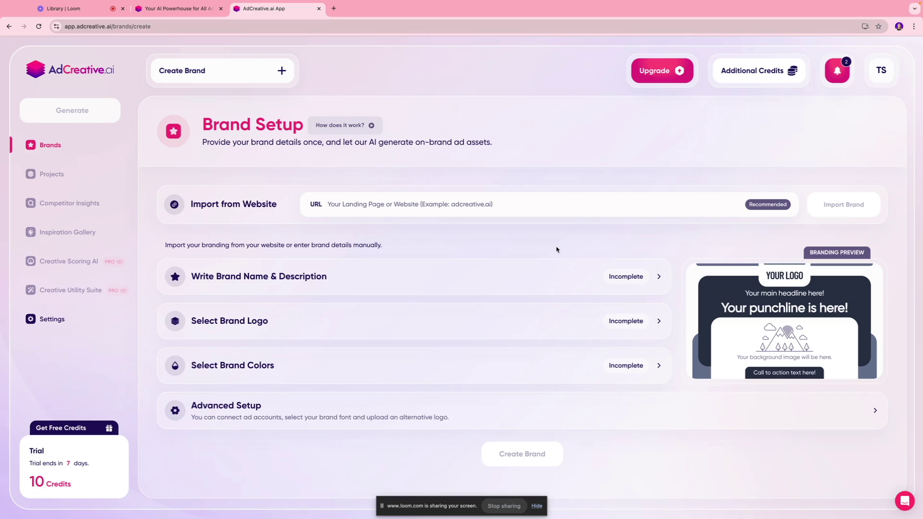
- Expand the brand name and description, logo, and colour setup sections
click(338, 279)
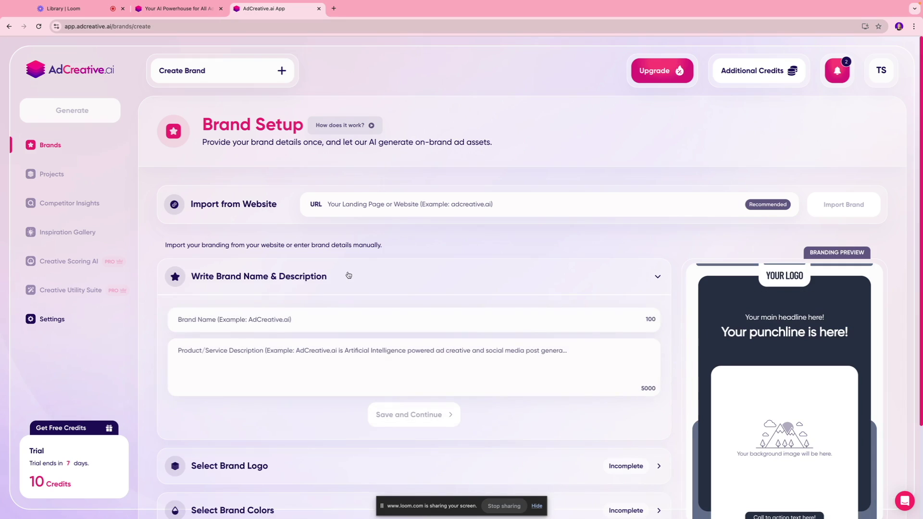
scroll(346, 276, down, 5)
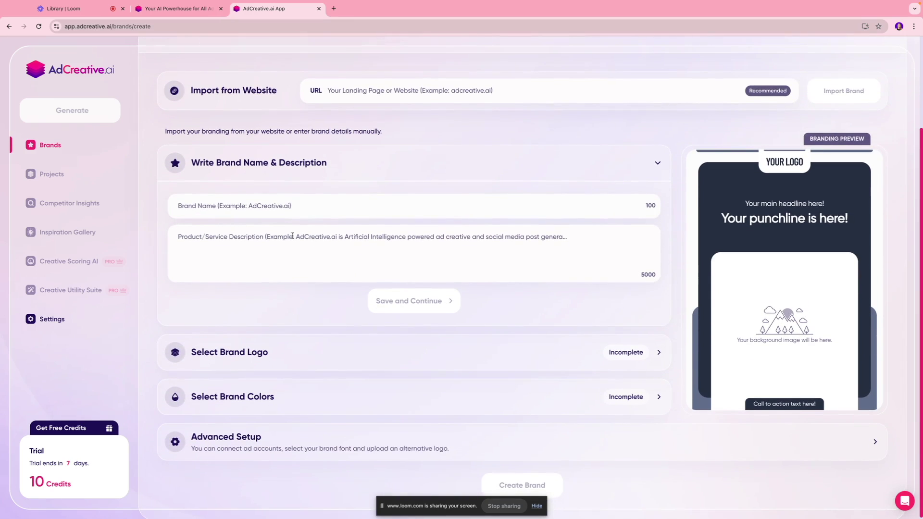
scroll(287, 239, down, 1)
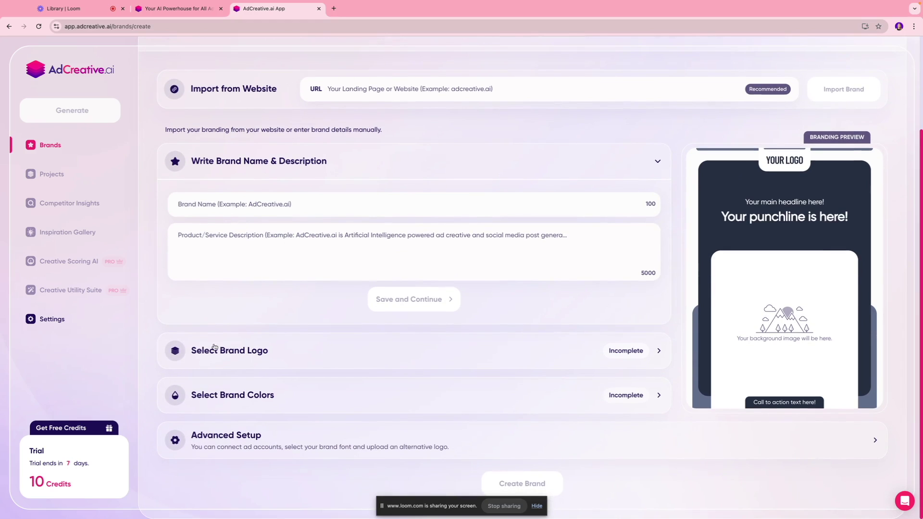
click(271, 352)
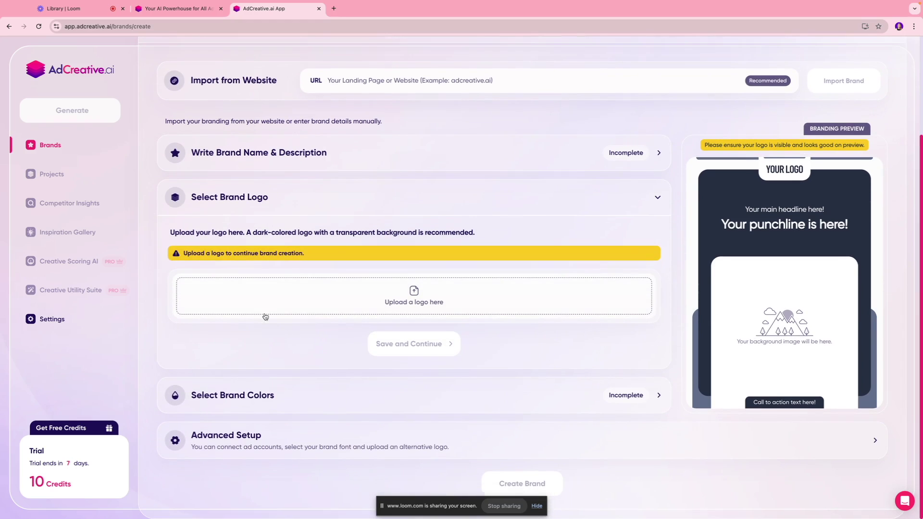
click(280, 390)
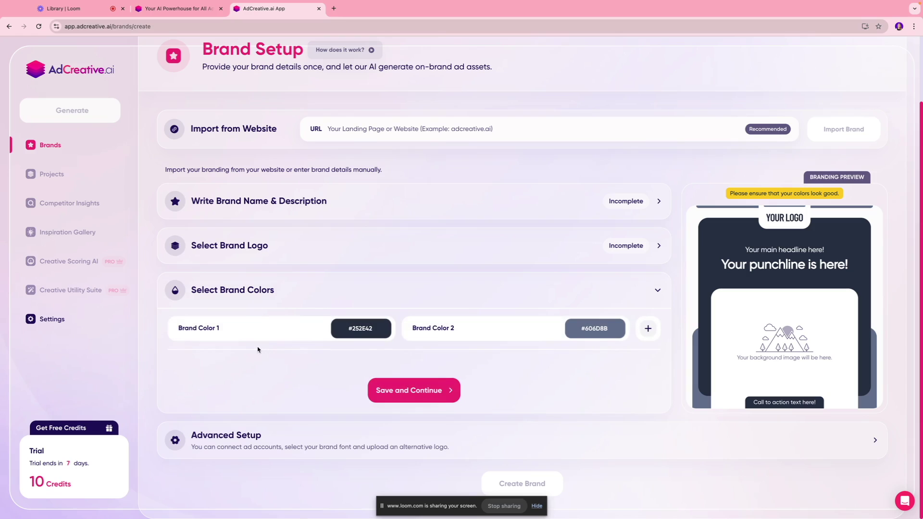
click(384, 128)
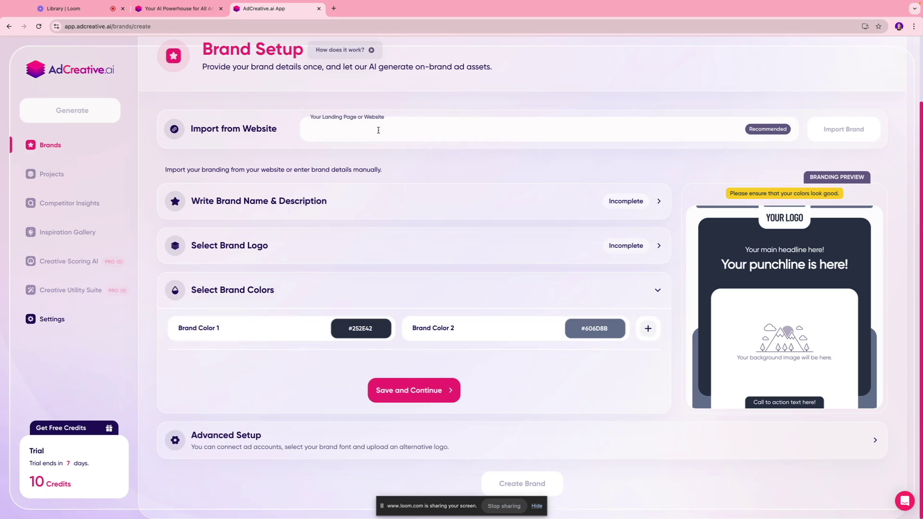
text(www.wo)
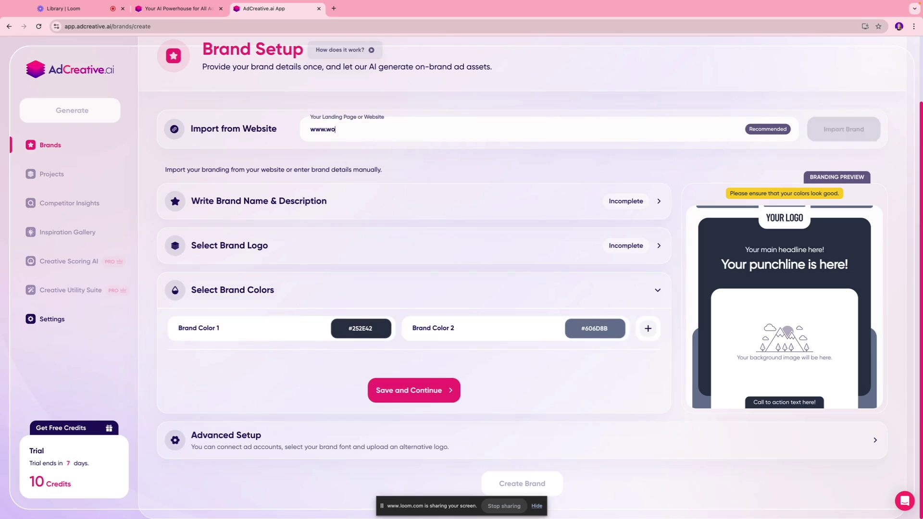
text(ovideo.ca)
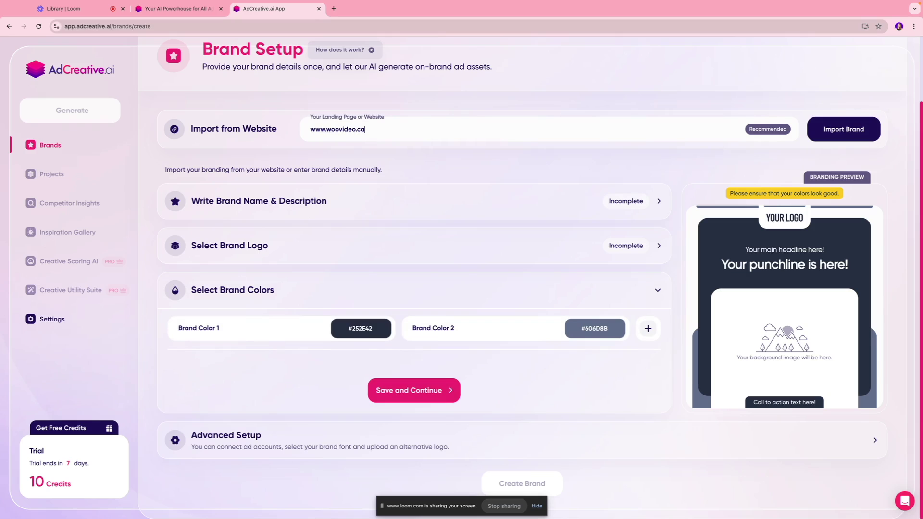
click(817, 126)
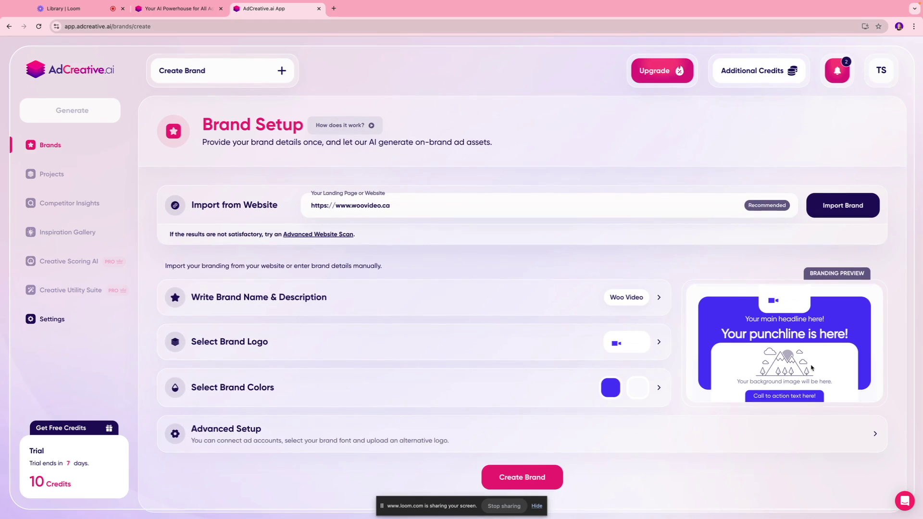
- Save the imported Woo Video name, description and logo
click(655, 301)
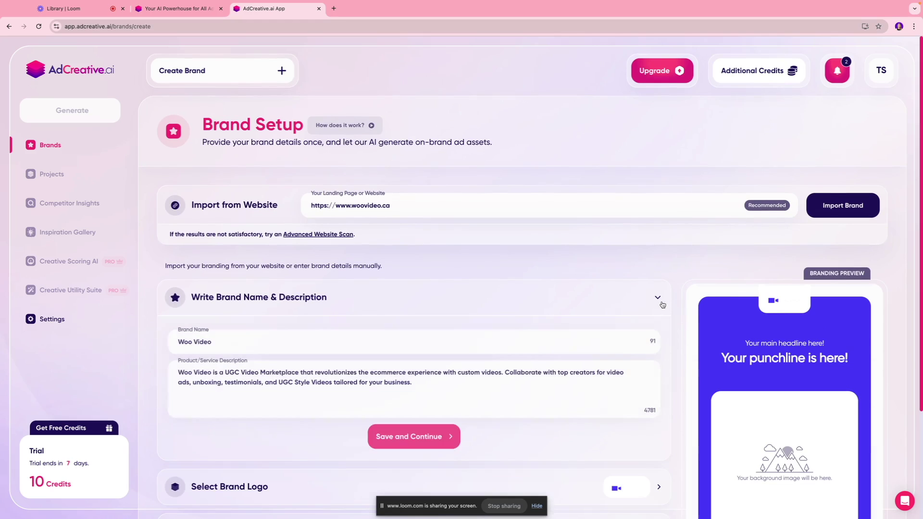
scroll(246, 221, down, 3)
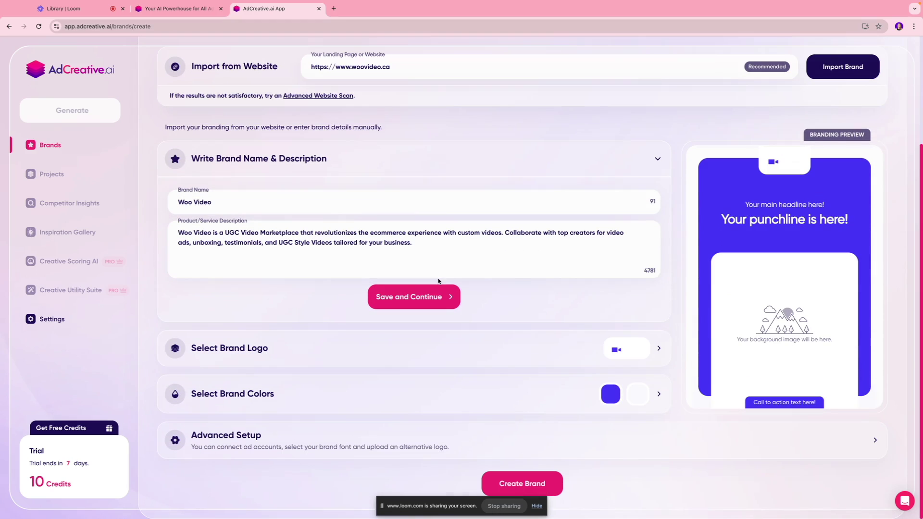
click(426, 243)
click(434, 304)
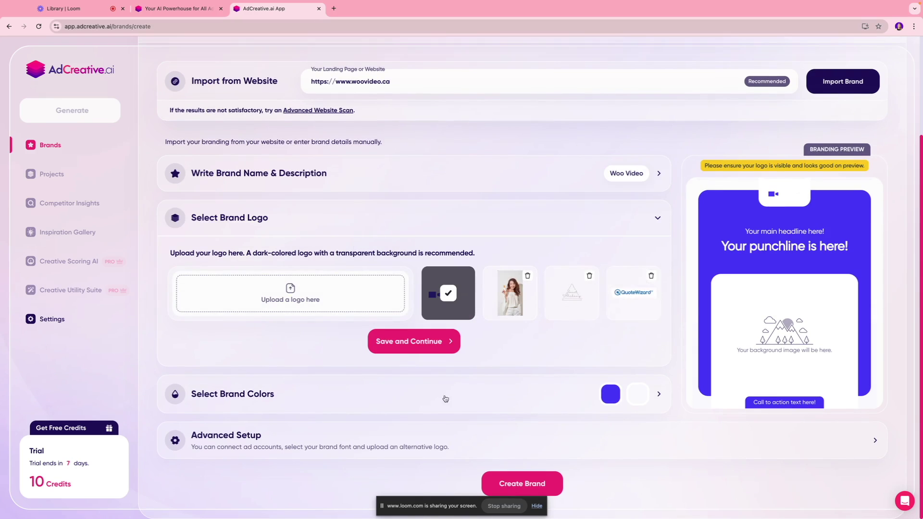
click(343, 407)
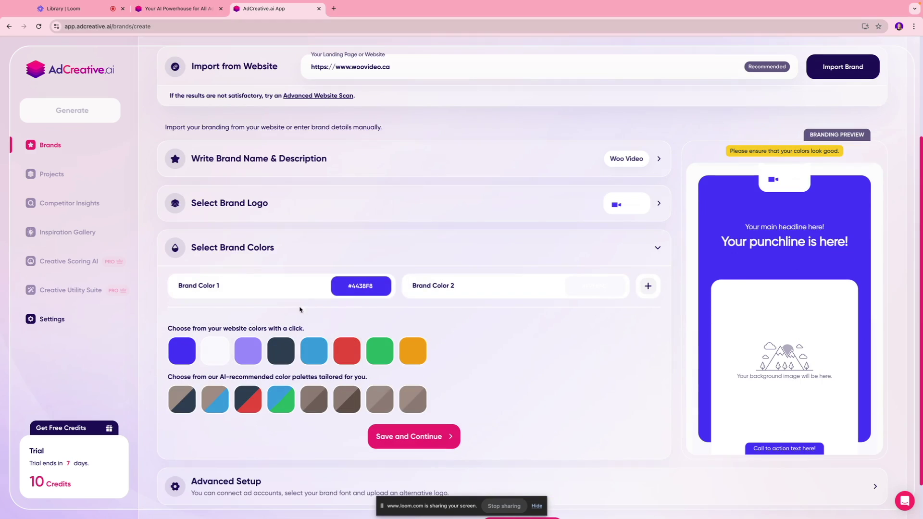
- Expand Advanced Setup and start connecting a LinkedIn Ads ad account
scroll(346, 301, down, 1)
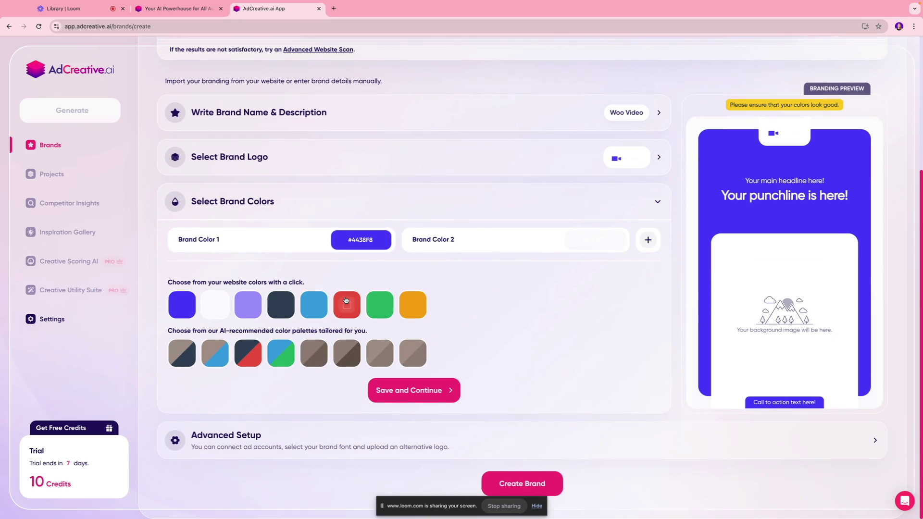
click(310, 433)
scroll(252, 390, down, 3)
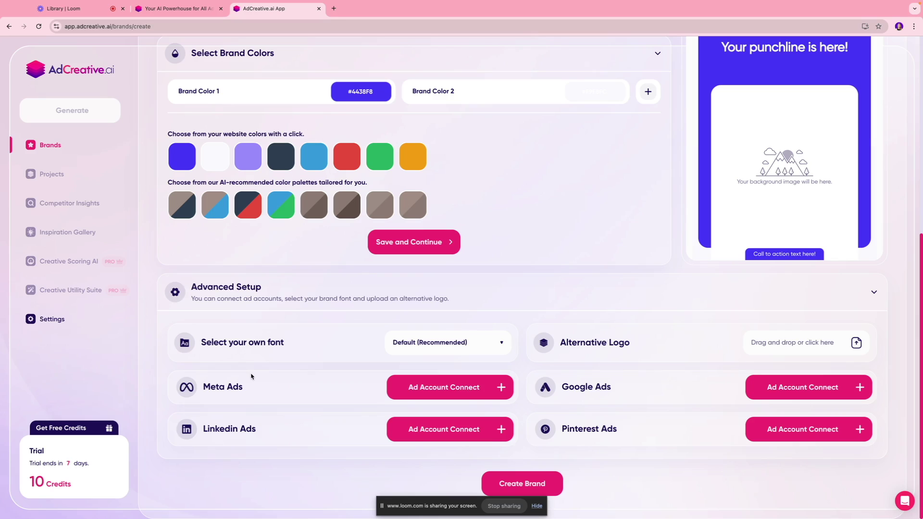
click(461, 433)
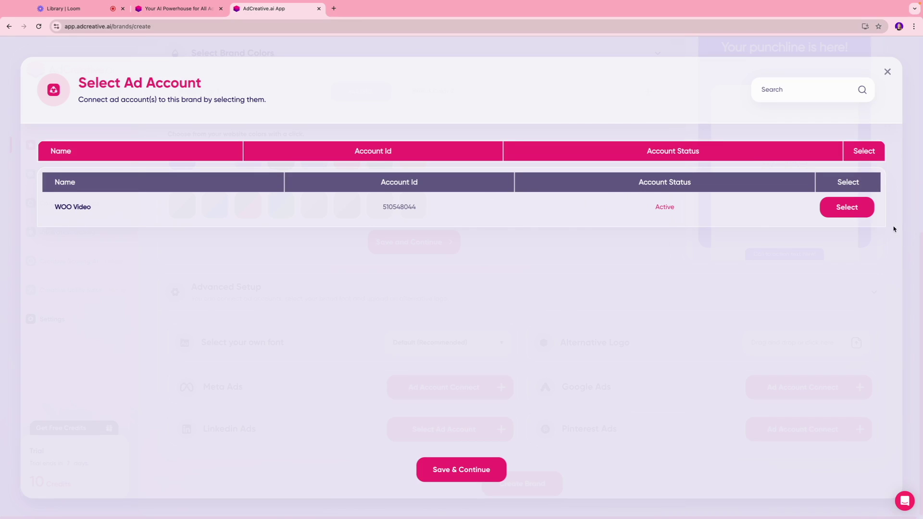
- Select and save the WOO Video LinkedIn ad account, then create the Woo Video brand
click(847, 208)
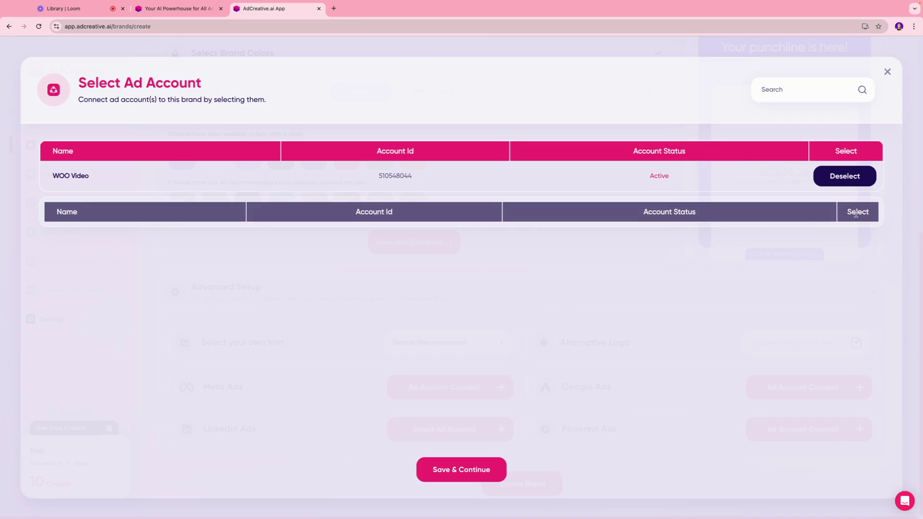
click(460, 472)
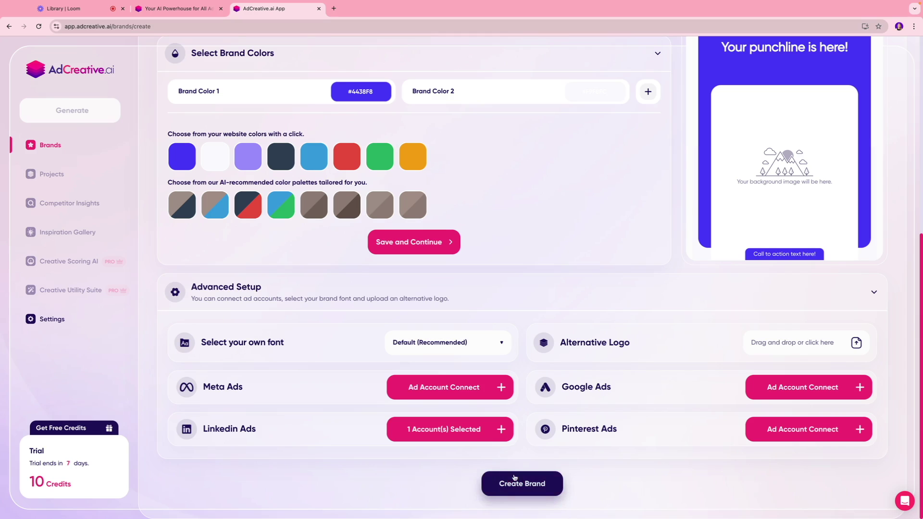
click(545, 491)
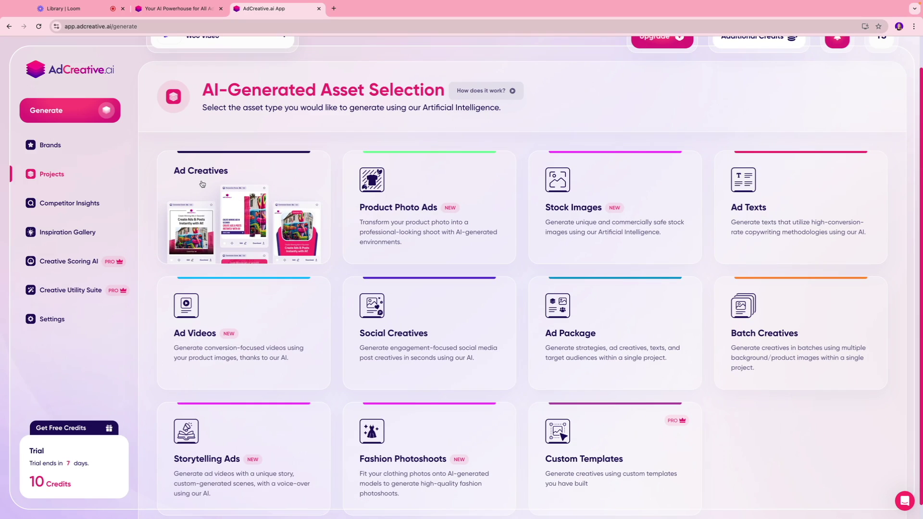
- Choose Ad Creatives and keep Post Size (1080x1080) as the creative size
click(201, 183)
scroll(225, 181, down, 2)
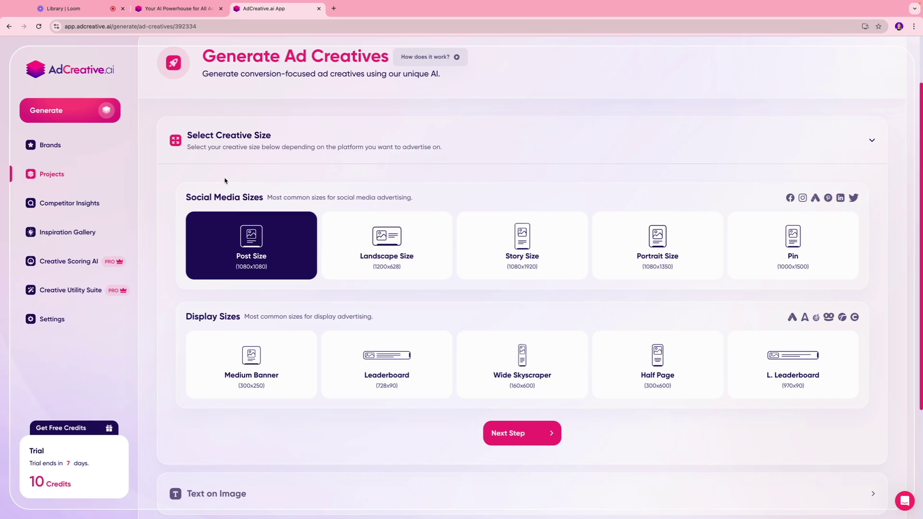
scroll(240, 183, down, 1)
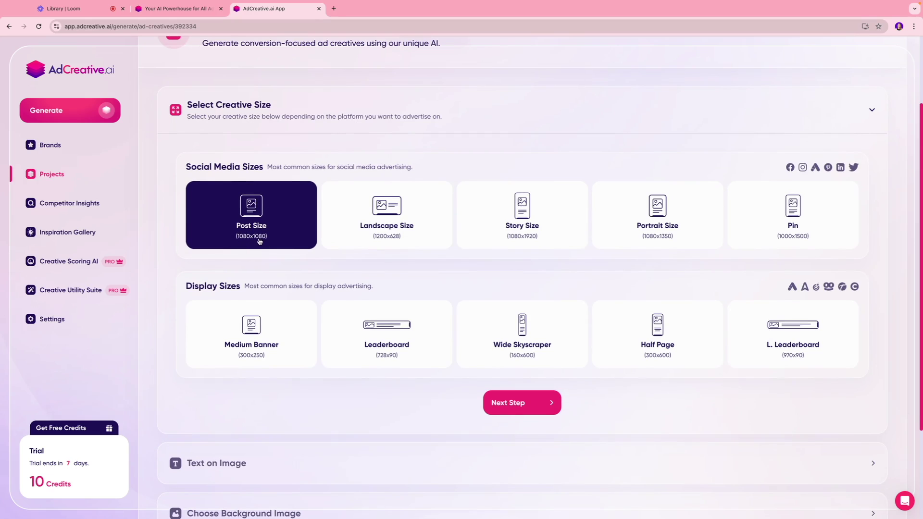
scroll(255, 230, down, 2)
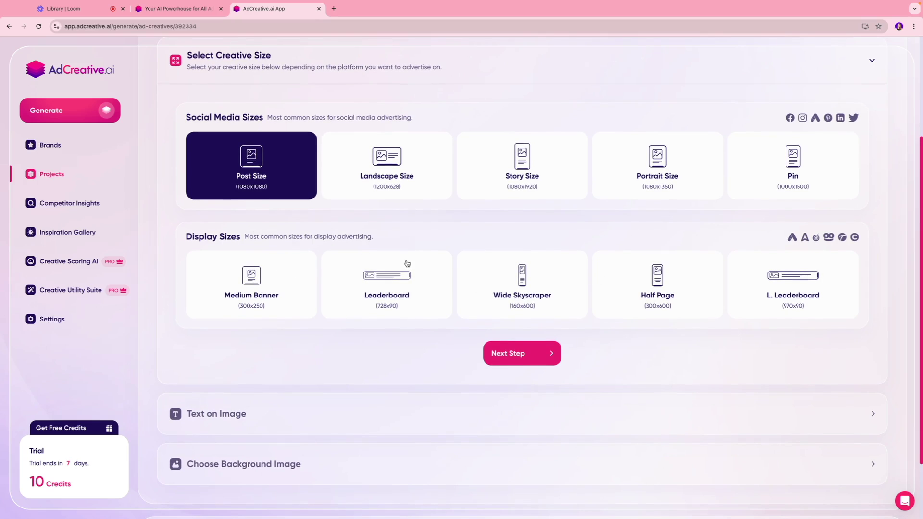
scroll(364, 260, down, 1)
- Move to the text step and generate AI ad texts with a Humorous tone
click(522, 333)
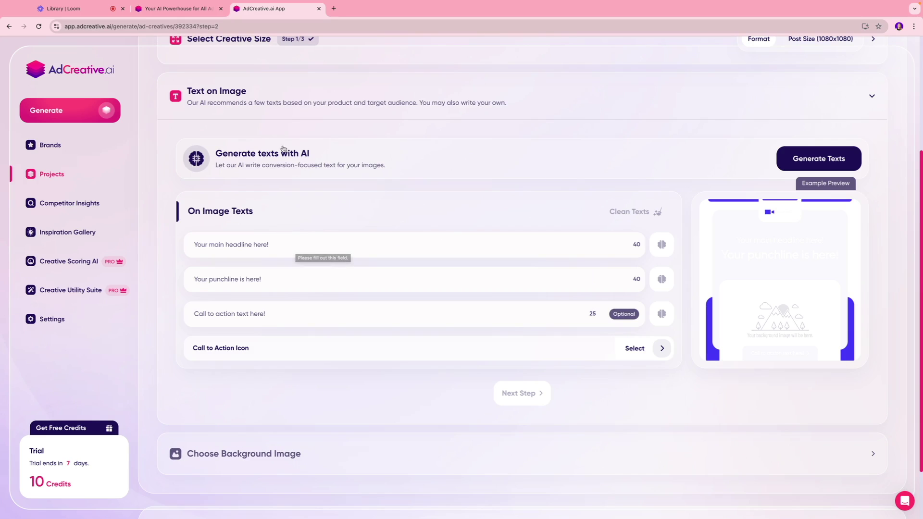
click(816, 164)
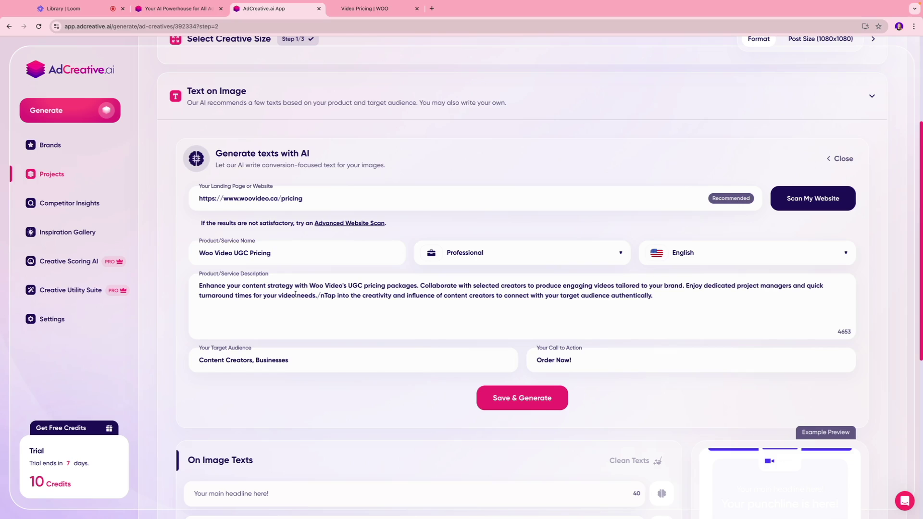
scroll(296, 294, down, 1)
click(510, 187)
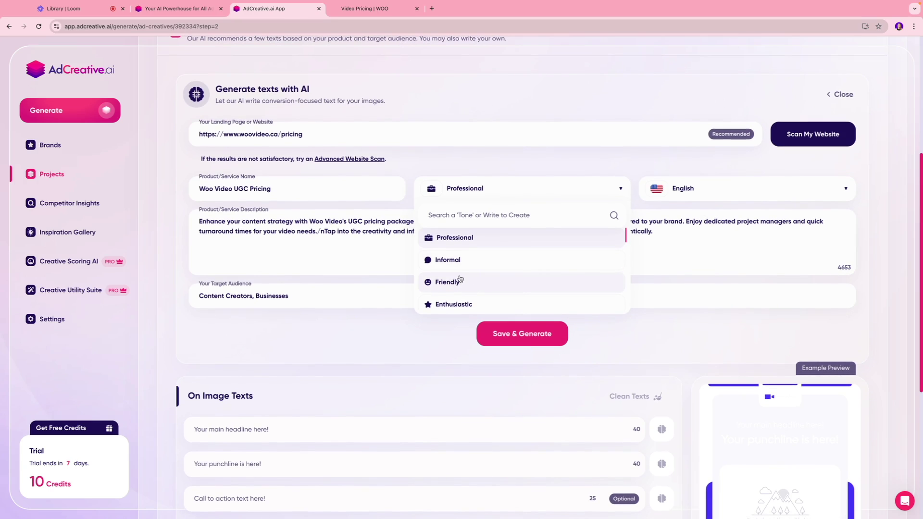
scroll(459, 281, down, 2)
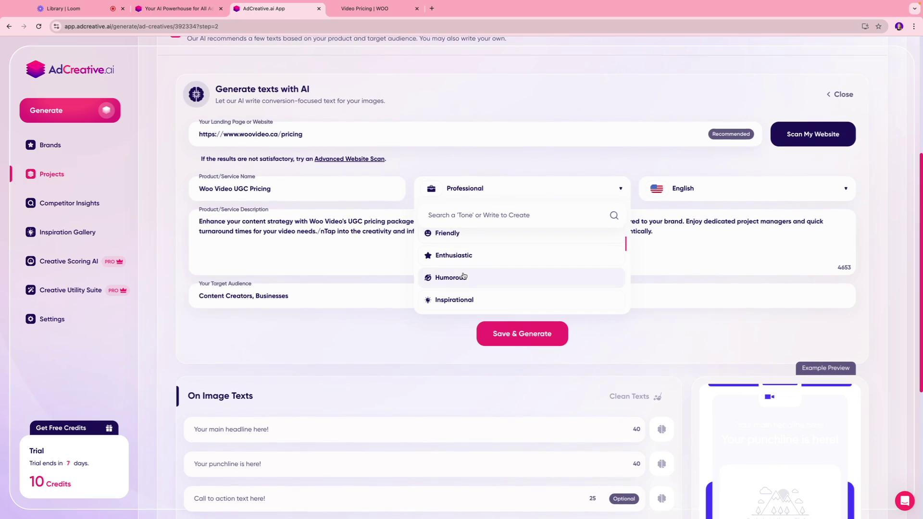
click(464, 277)
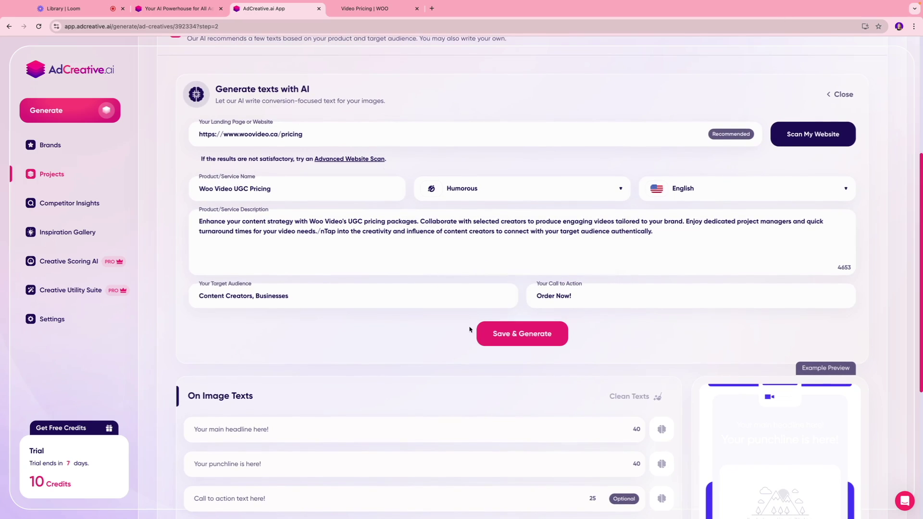
click(523, 341)
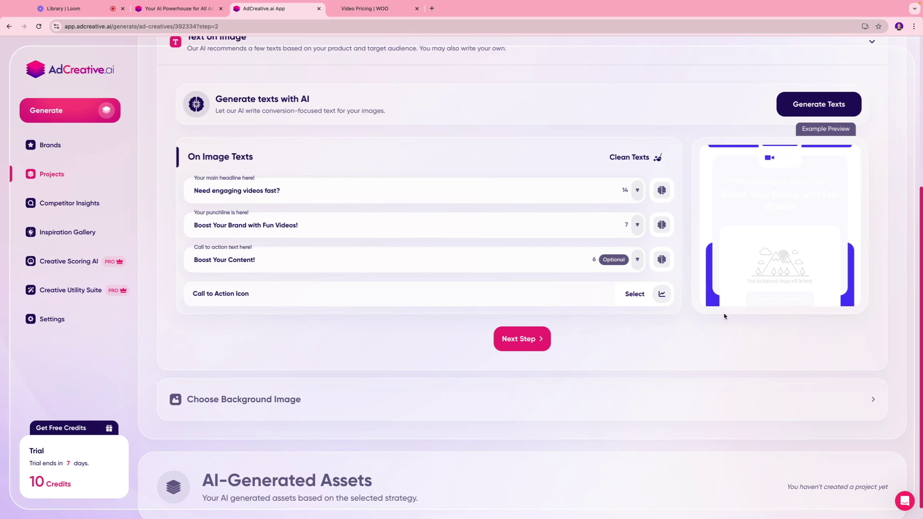
- Add an arrow as the call-to-action icon and finish the text step
click(662, 295)
click(641, 295)
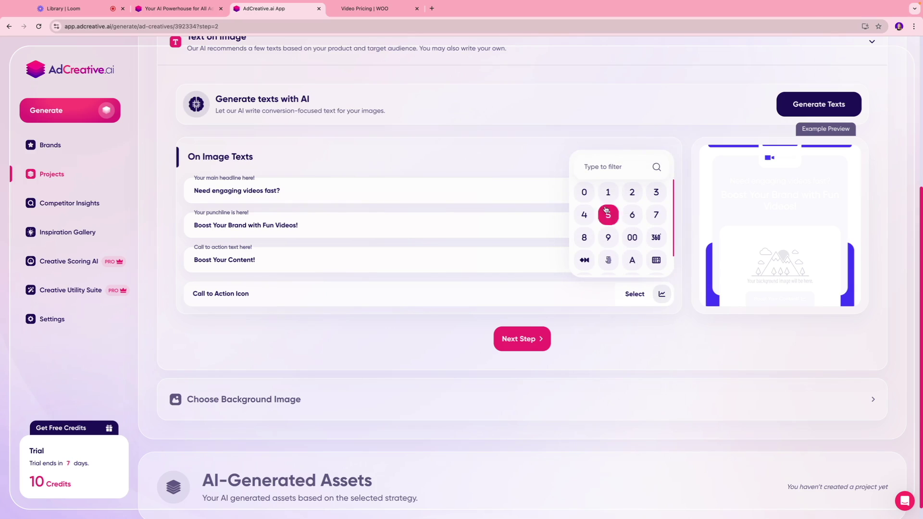
click(633, 216)
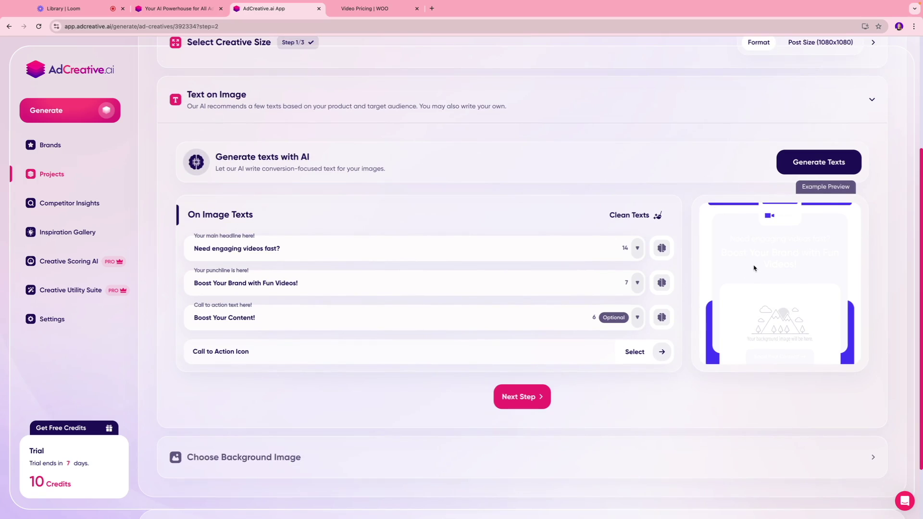
click(540, 398)
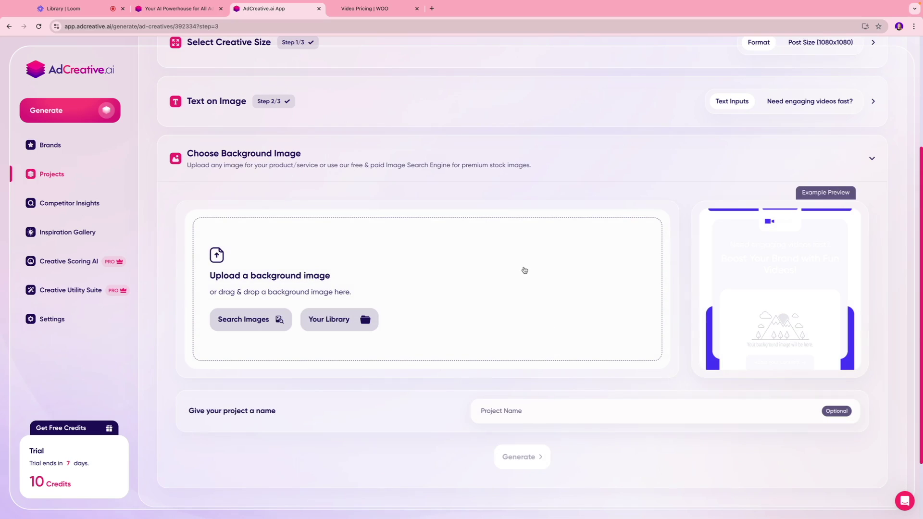
- Search stock photos for 'content creation' and use the ring-light dancing photo as background
click(244, 320)
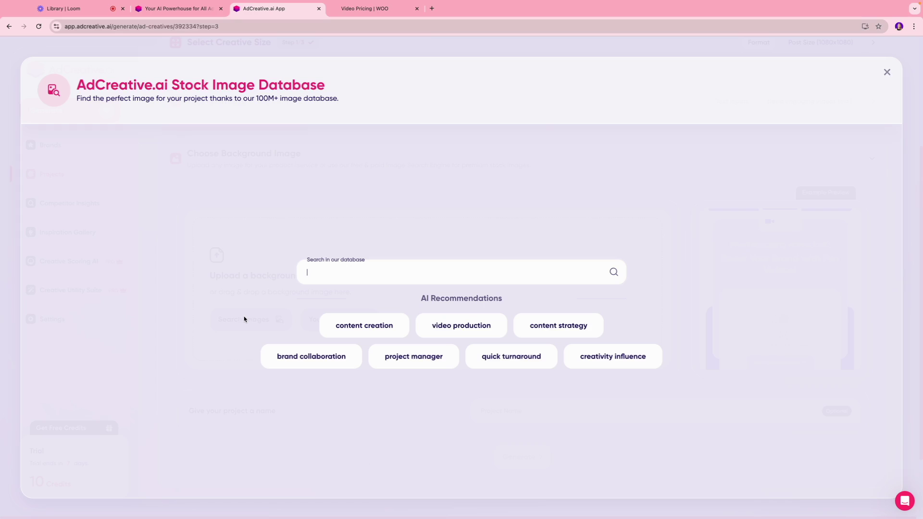
click(365, 325)
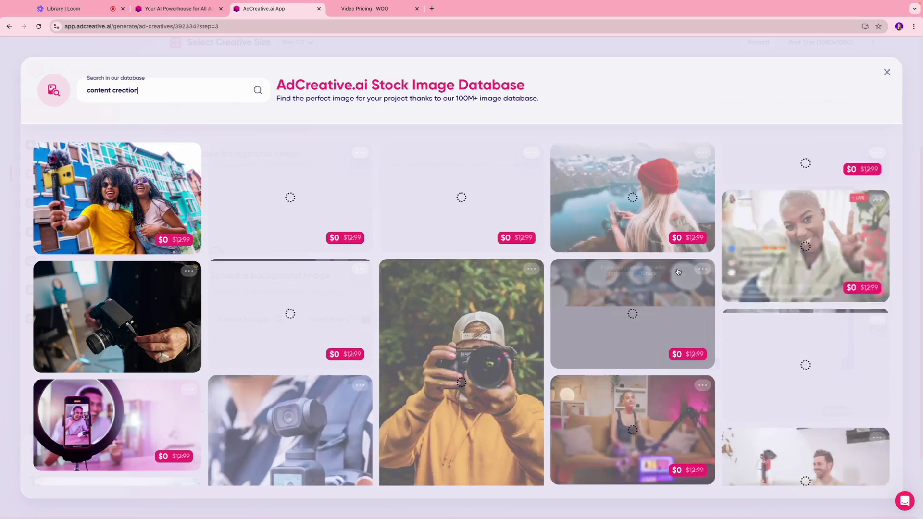
scroll(574, 271, down, 5)
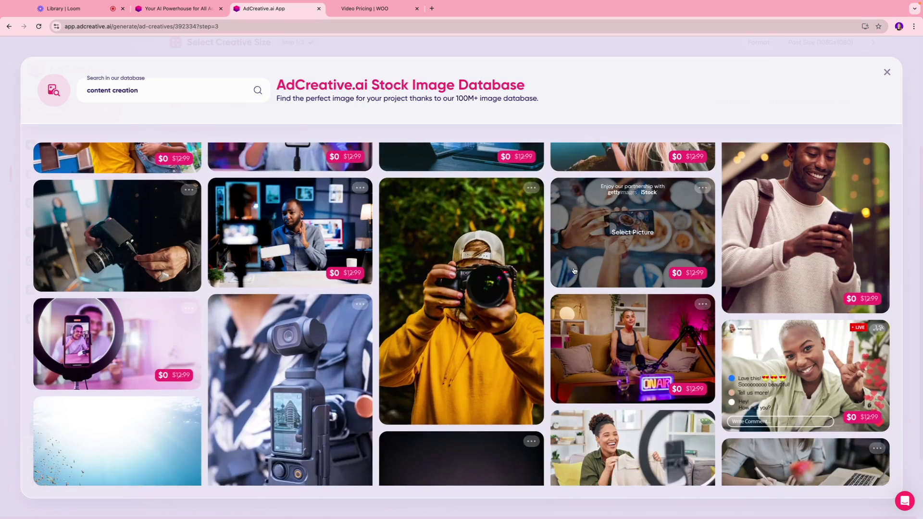
scroll(573, 271, down, 4)
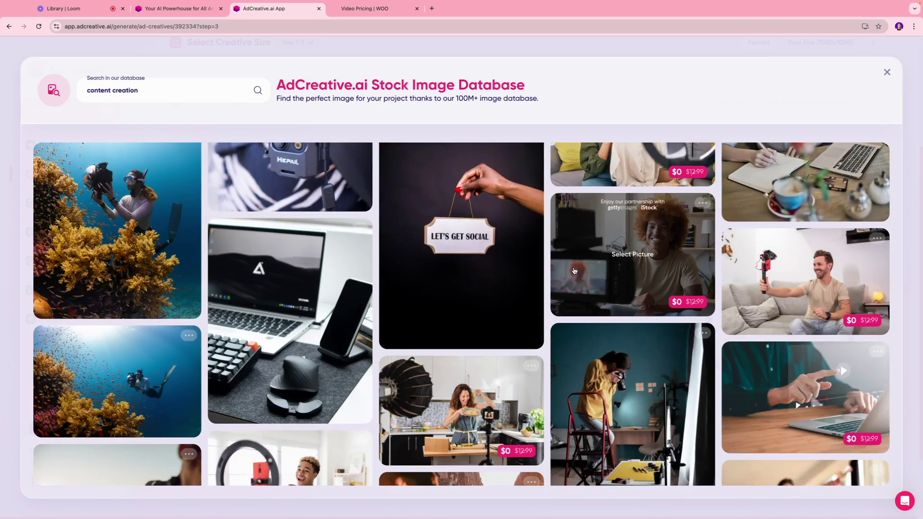
scroll(573, 271, down, 5)
scroll(573, 271, up, 8)
scroll(574, 271, down, 5)
click(574, 270)
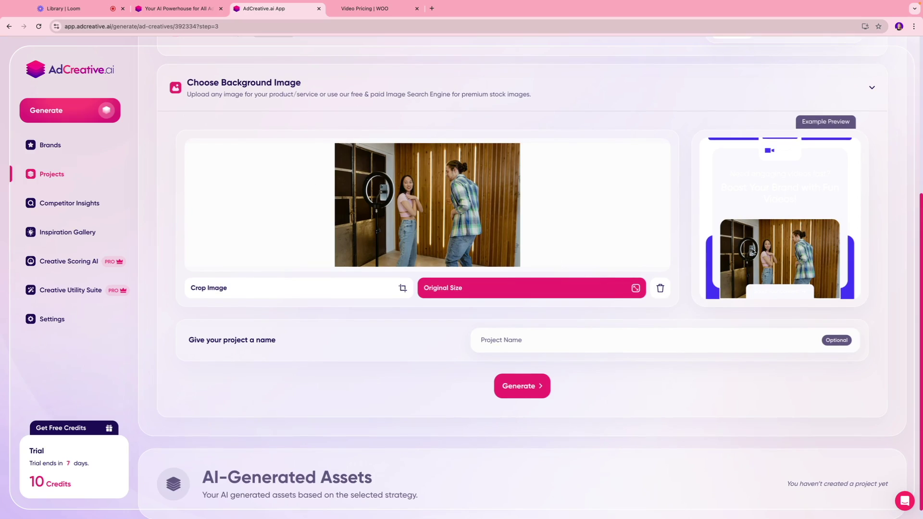
- Try cropping the background photo, then restore it to Original Size
click(373, 291)
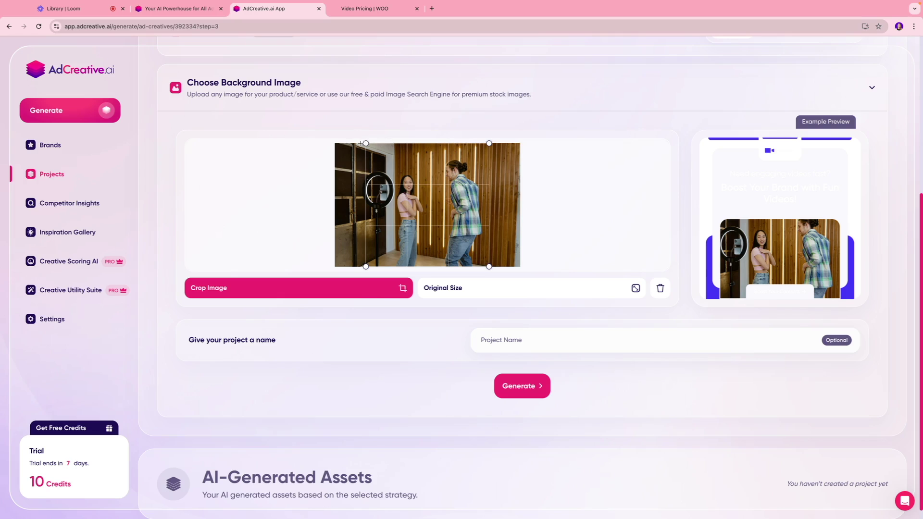
drag(365, 143, 311, 125)
click(510, 294)
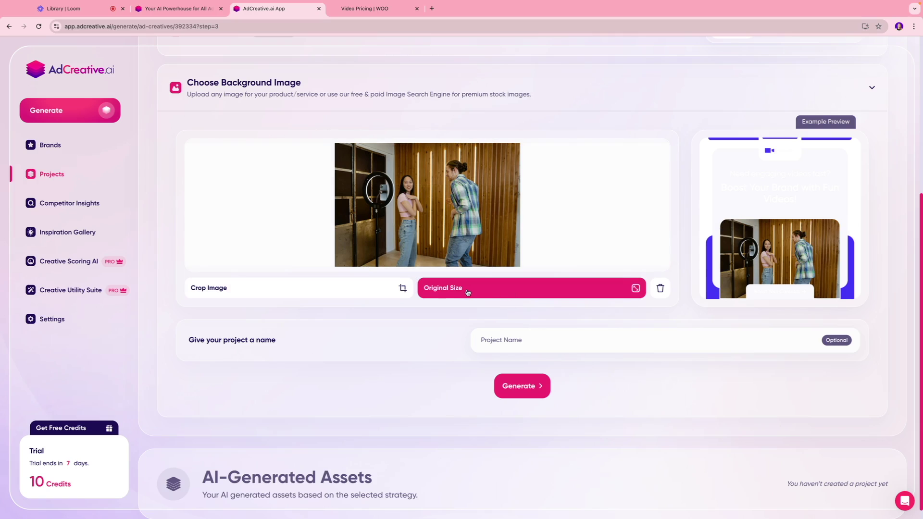
- Name the project 'UGC Video Ad #1' and generate the ad creatives
click(500, 351)
text(U)
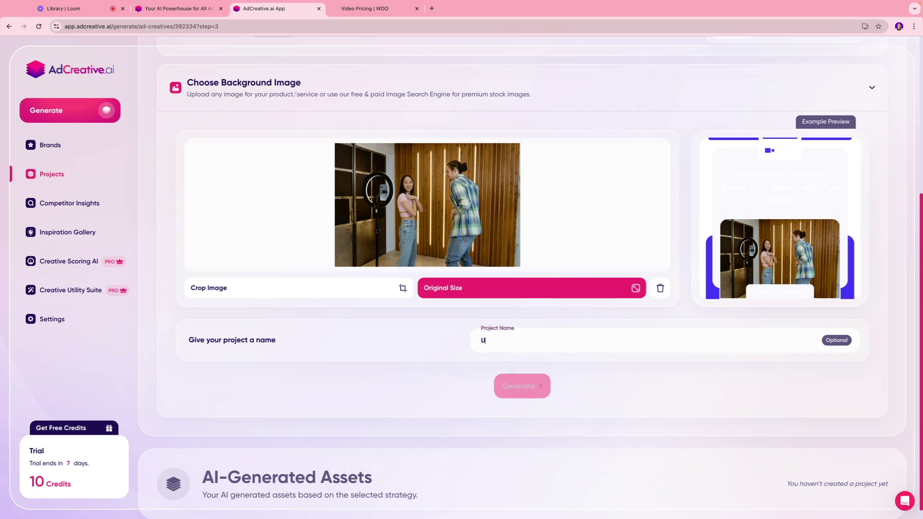
text(GC Video Ad #1)
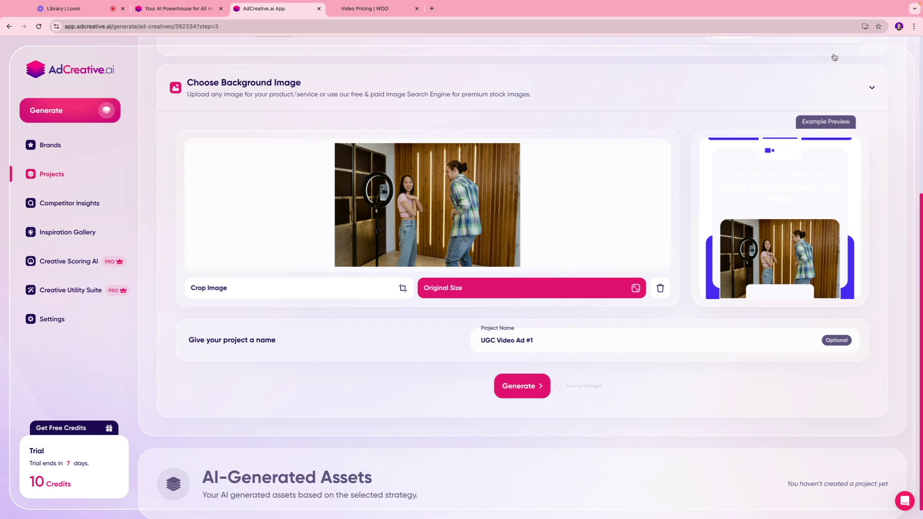
click(535, 391)
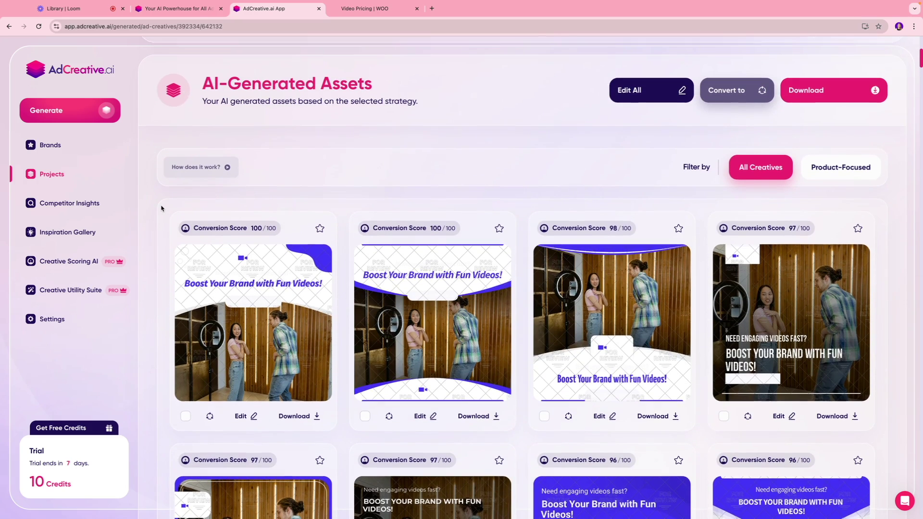
- Browse the generated creatives and close the 50% OFF flash-sale popup
scroll(161, 207, down, 3)
scroll(161, 208, down, 1)
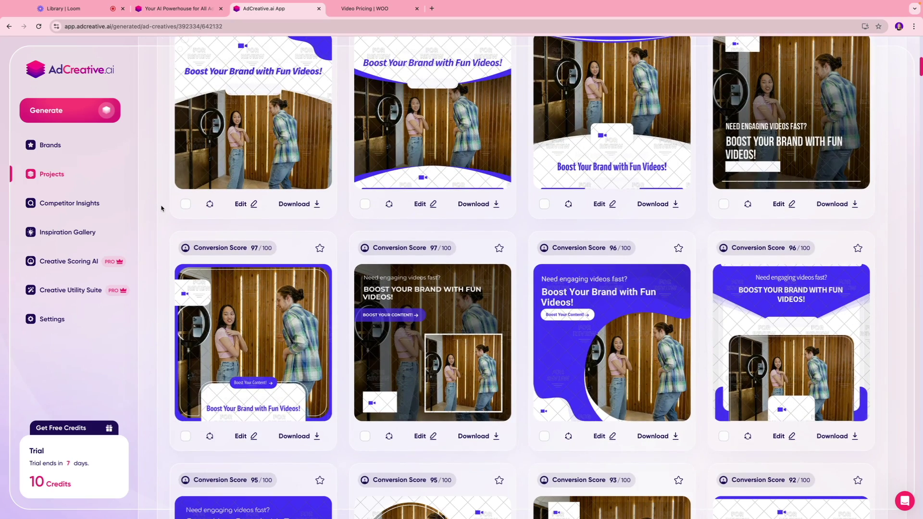
scroll(161, 208, down, 2)
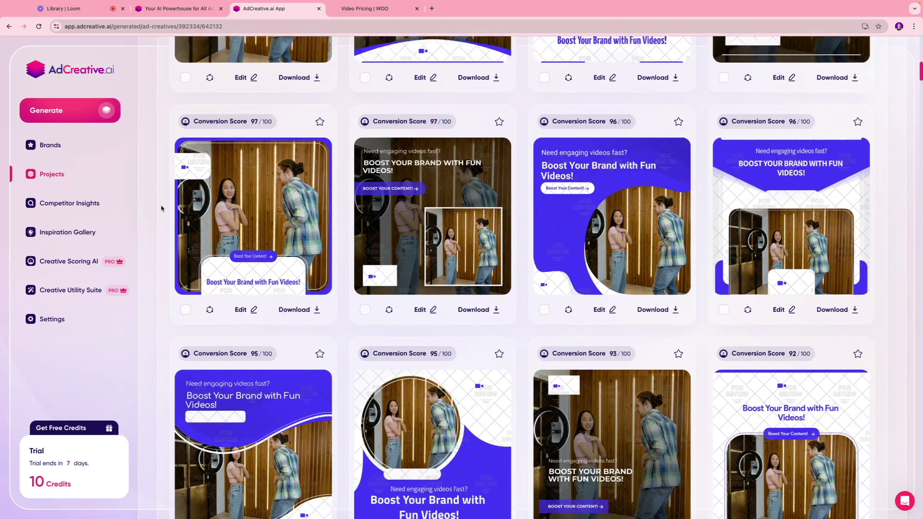
scroll(161, 208, up, 5)
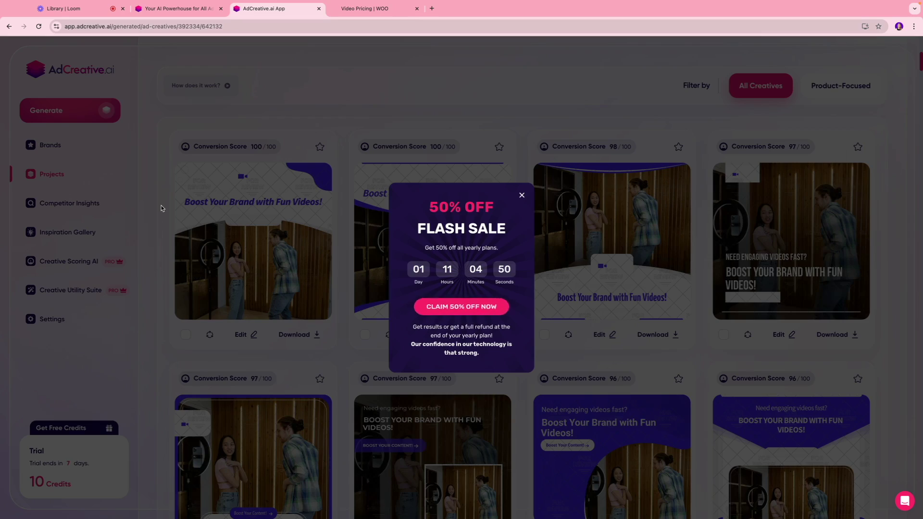
click(523, 196)
- Open the blue 'Boost Your Brand with Fun Videos!' creative in Creative Studio
scroll(533, 201, down, 8)
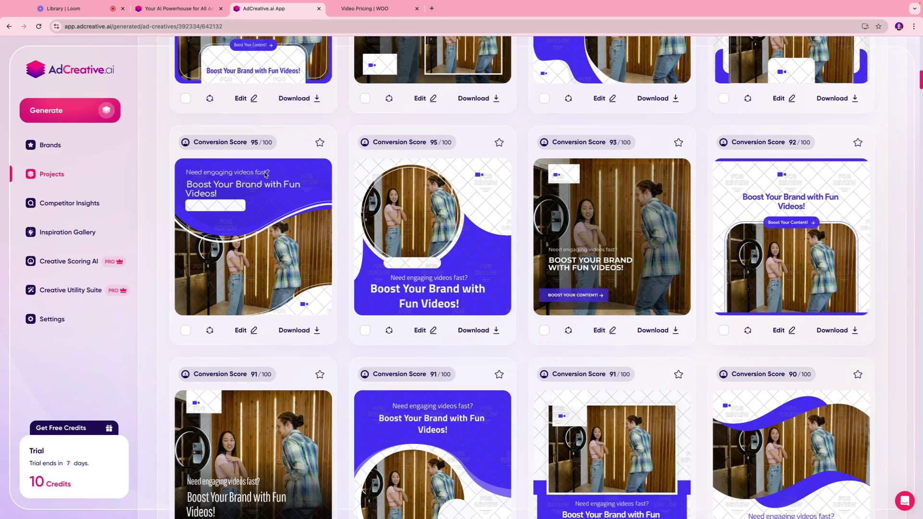
scroll(265, 174, down, 3)
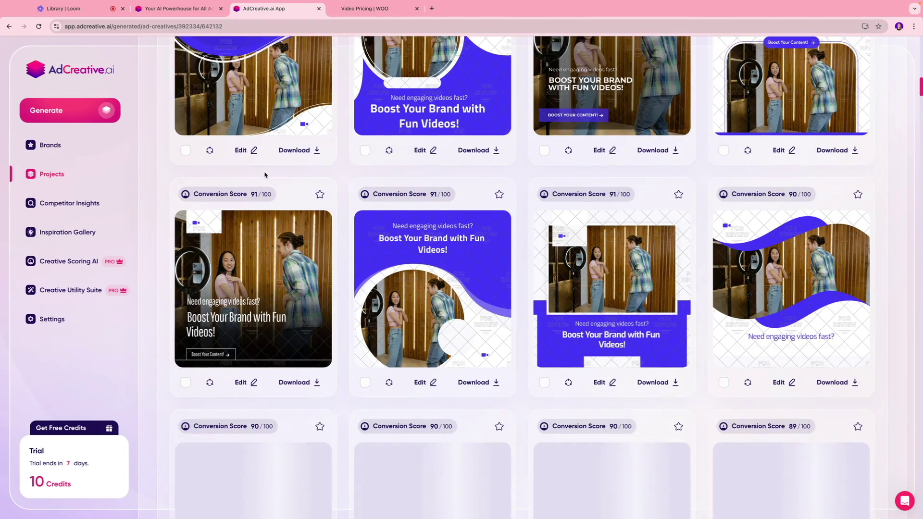
scroll(265, 174, up, 3)
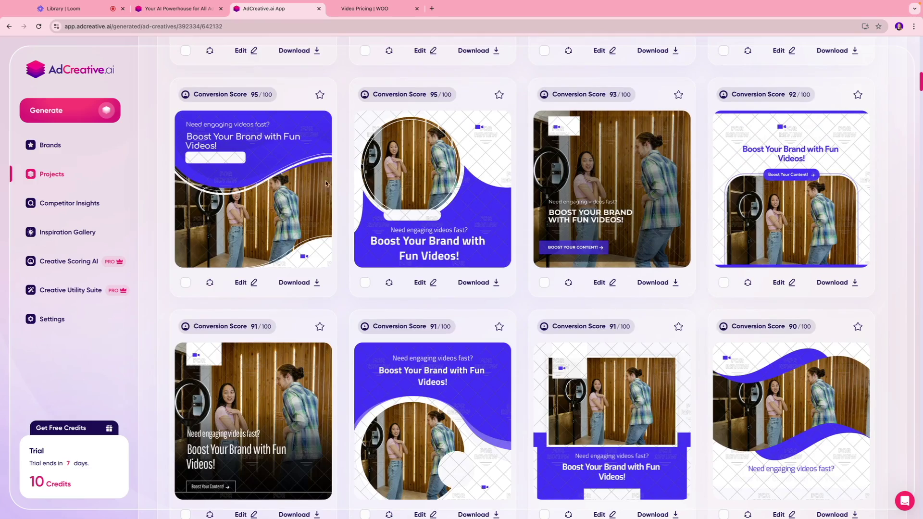
scroll(284, 181, down, 5)
scroll(284, 181, down, 8)
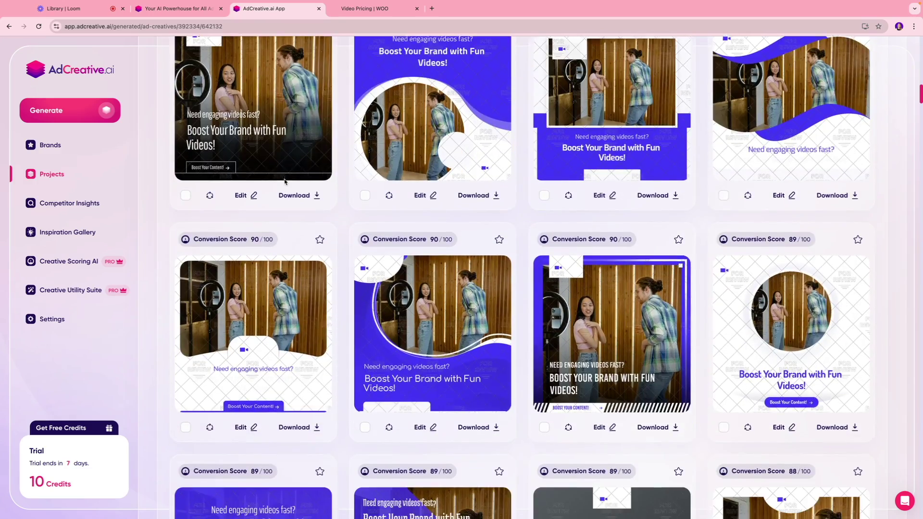
scroll(284, 181, down, 10)
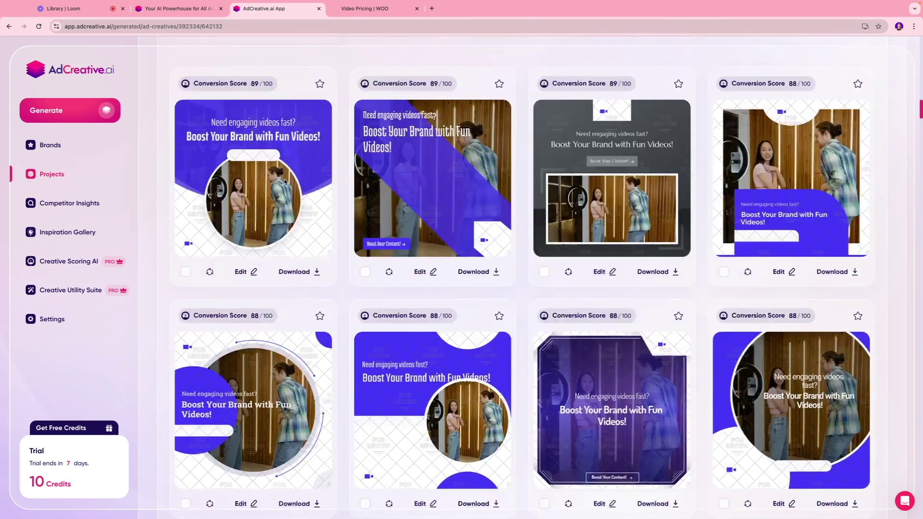
click(405, 403)
- Download the 'Boost Your Brand with Fun Videos!' creative as an image for 1 credit
click(405, 403)
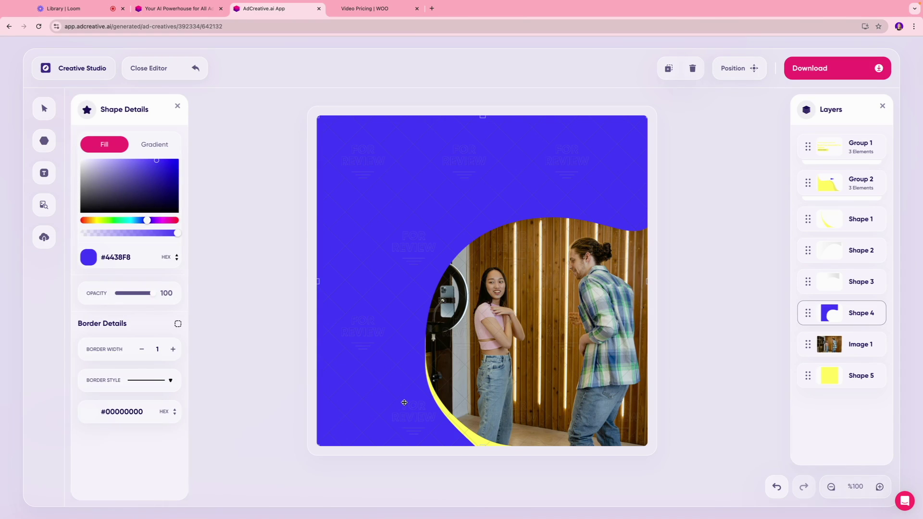
click(260, 390)
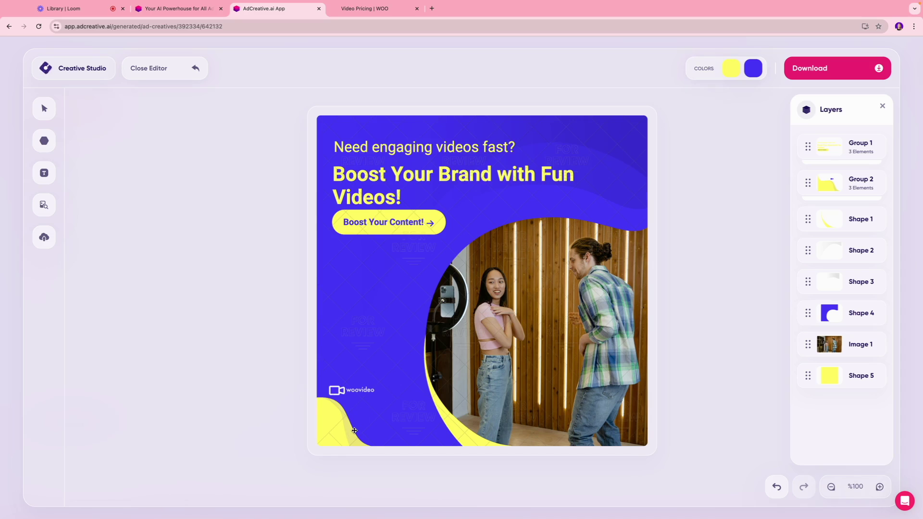
click(844, 70)
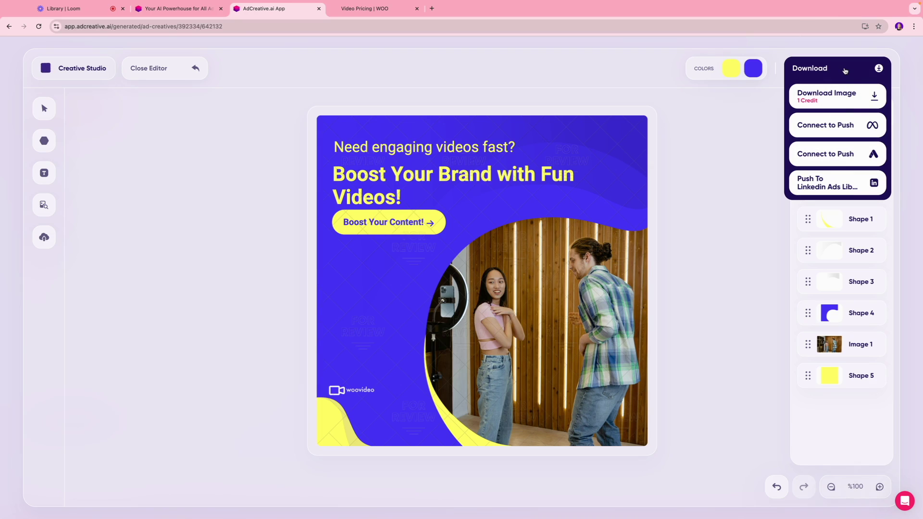
click(839, 99)
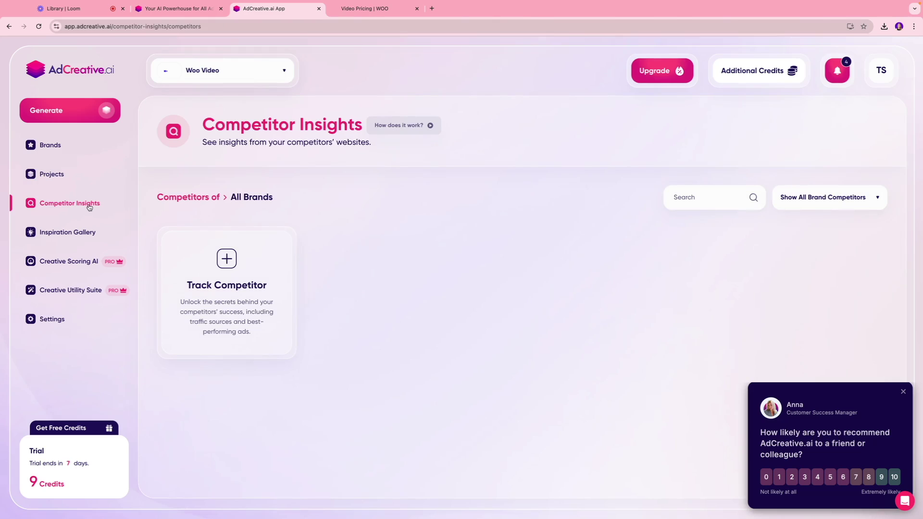
- Start tracking a new competitor, then switch to the Ad Inspiration Gallery categories
click(234, 260)
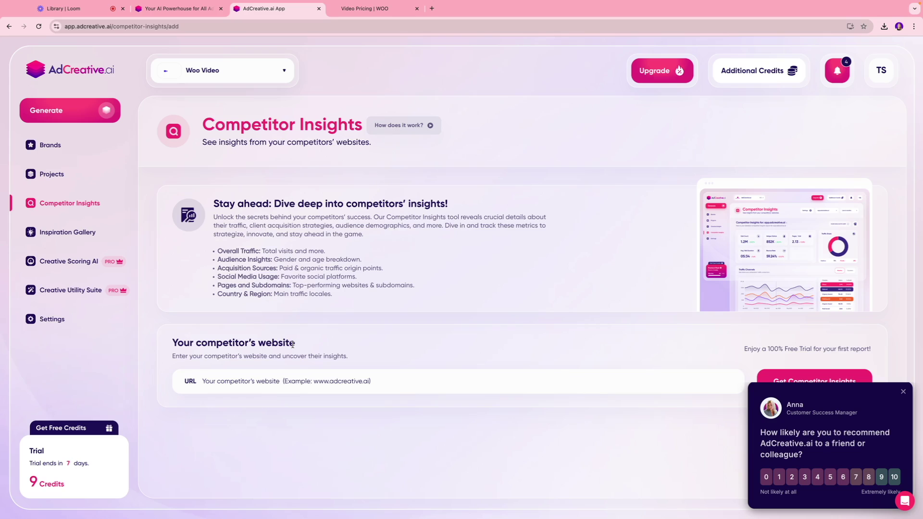
click(105, 240)
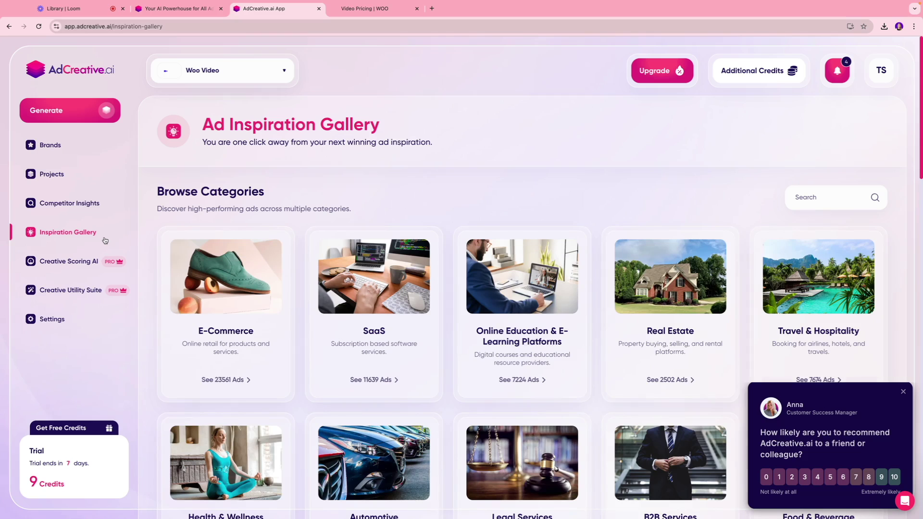
- Scroll through the E-Commerce inspiration ads, then go to the Creative Scoring AI page
click(228, 273)
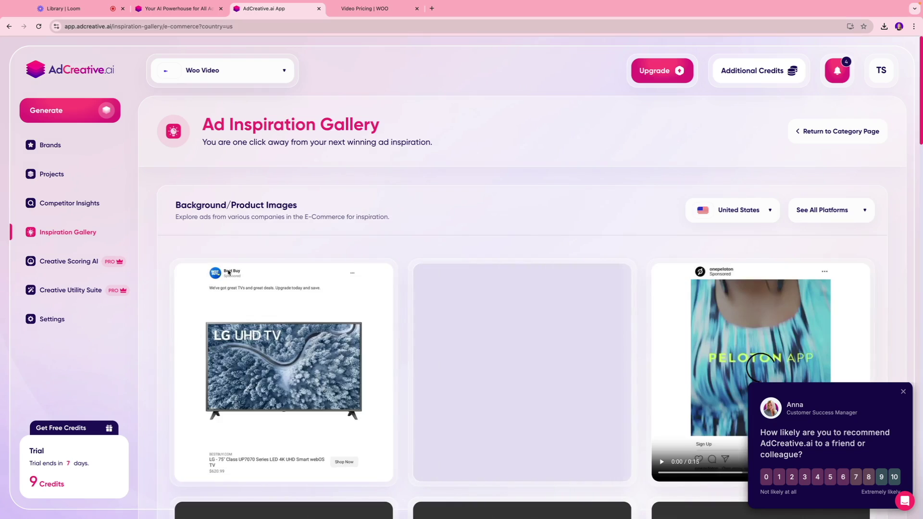
scroll(229, 273, down, 2)
scroll(228, 273, down, 1)
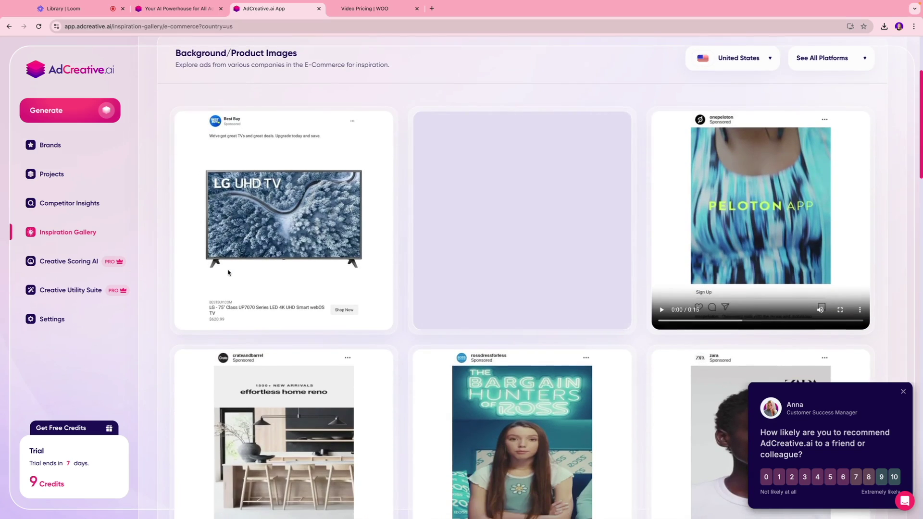
scroll(229, 273, down, 3)
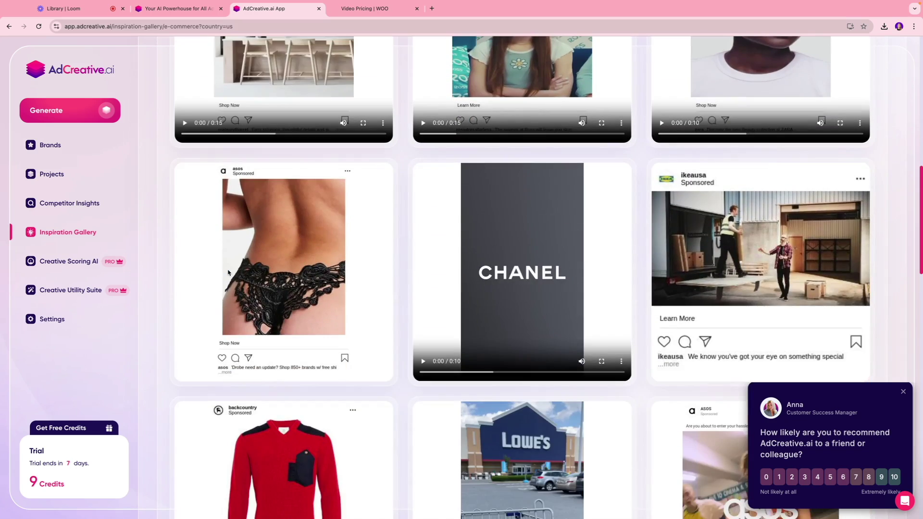
scroll(229, 272, up, 15)
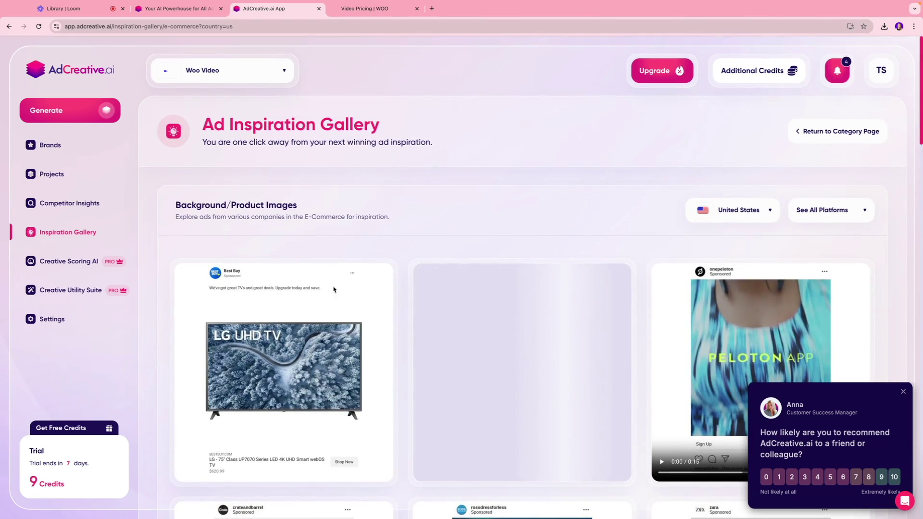
click(55, 263)
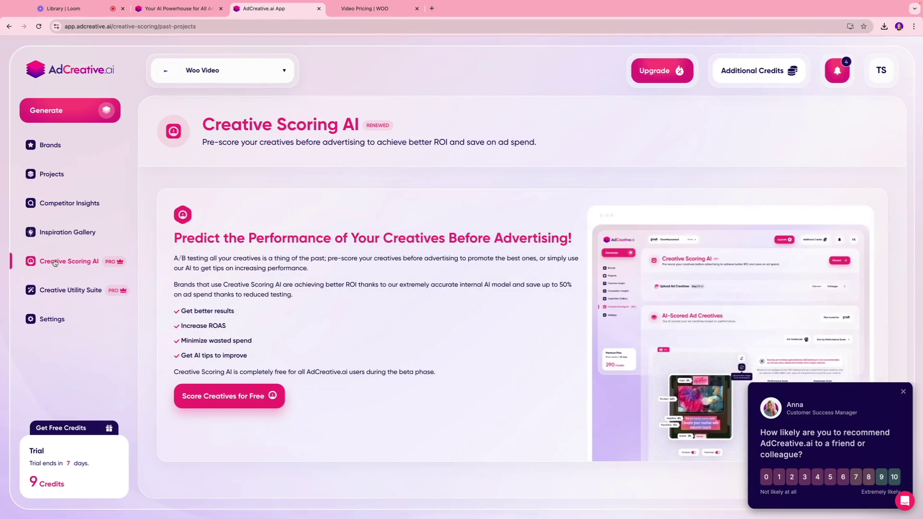
- Close the NPS survey and return via Brands and Projects to the UGC Video Ad #1 creatives
click(904, 392)
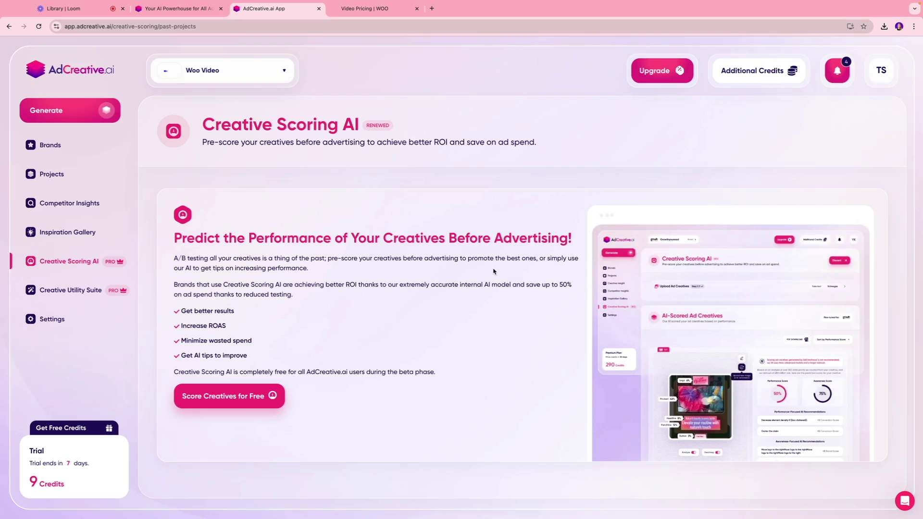
click(70, 144)
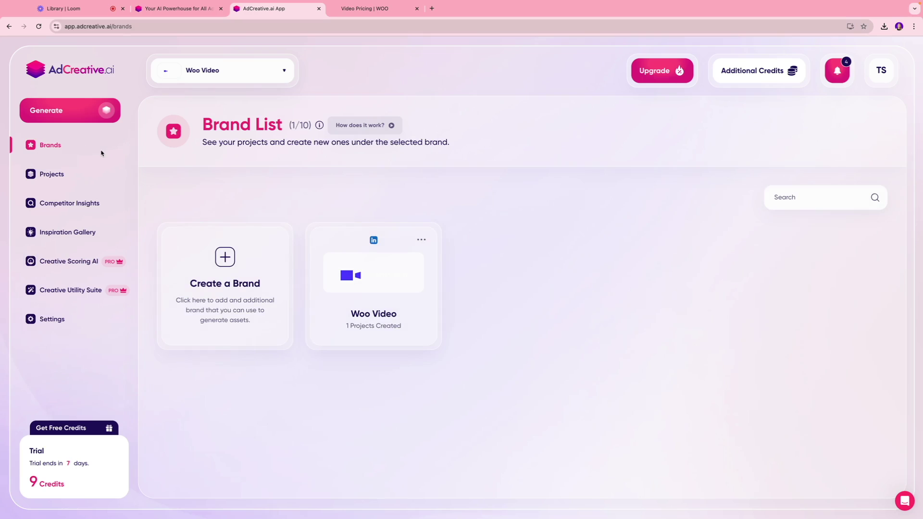
click(73, 177)
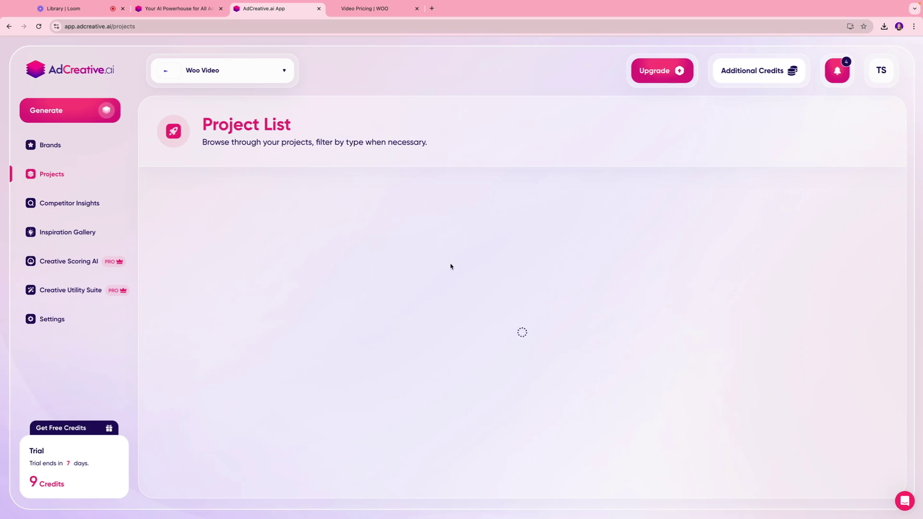
scroll(247, 201, down, 10)
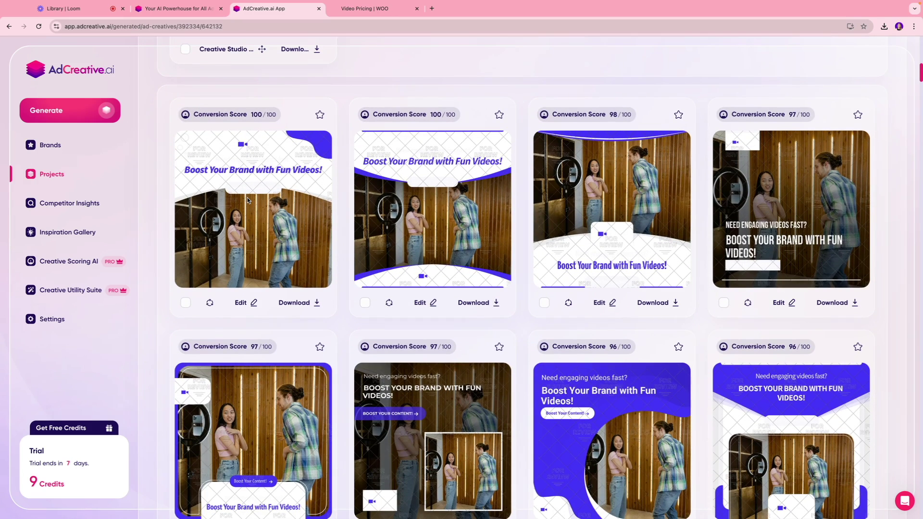